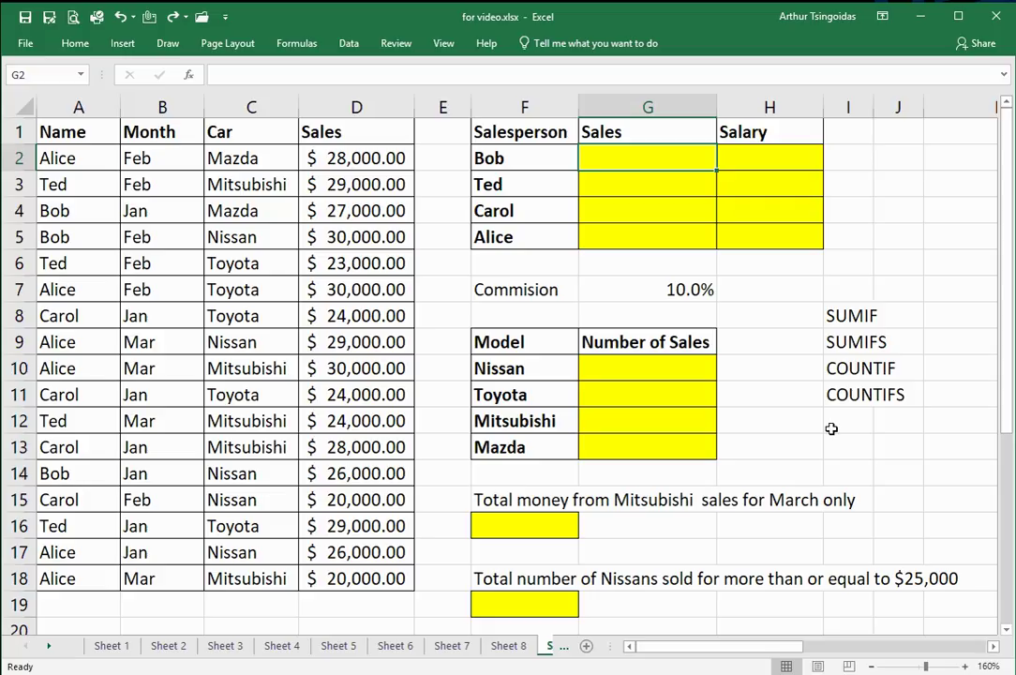
Step: Examine the list of conditional functions and the sales table's Name, Month, Car and Sales columns
left_click_drag(839, 291, 846, 410)
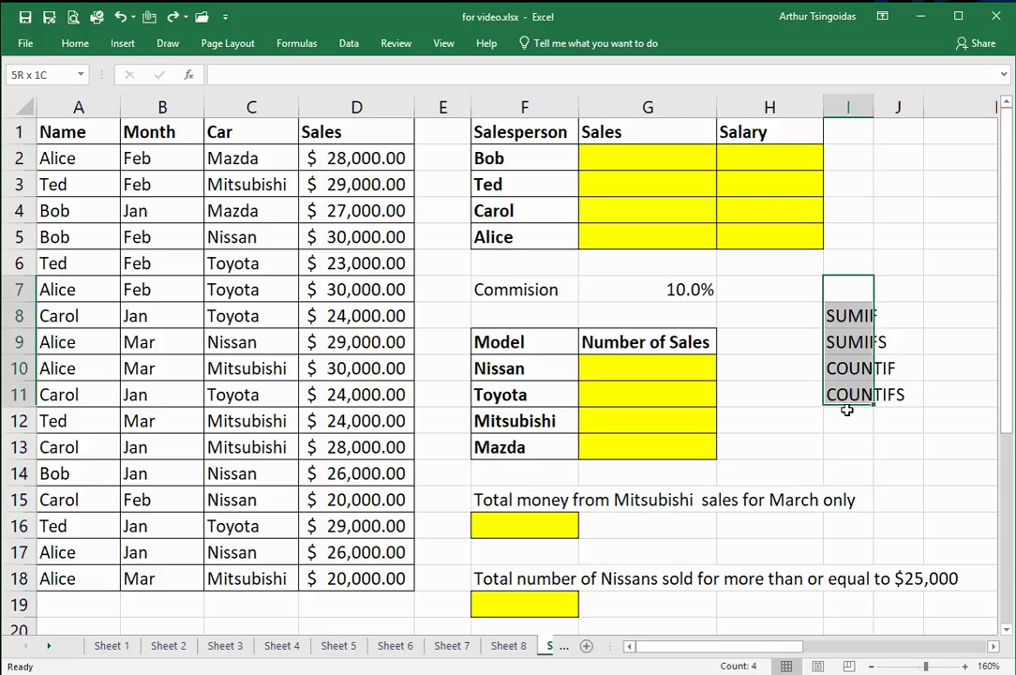
left_click(782, 414)
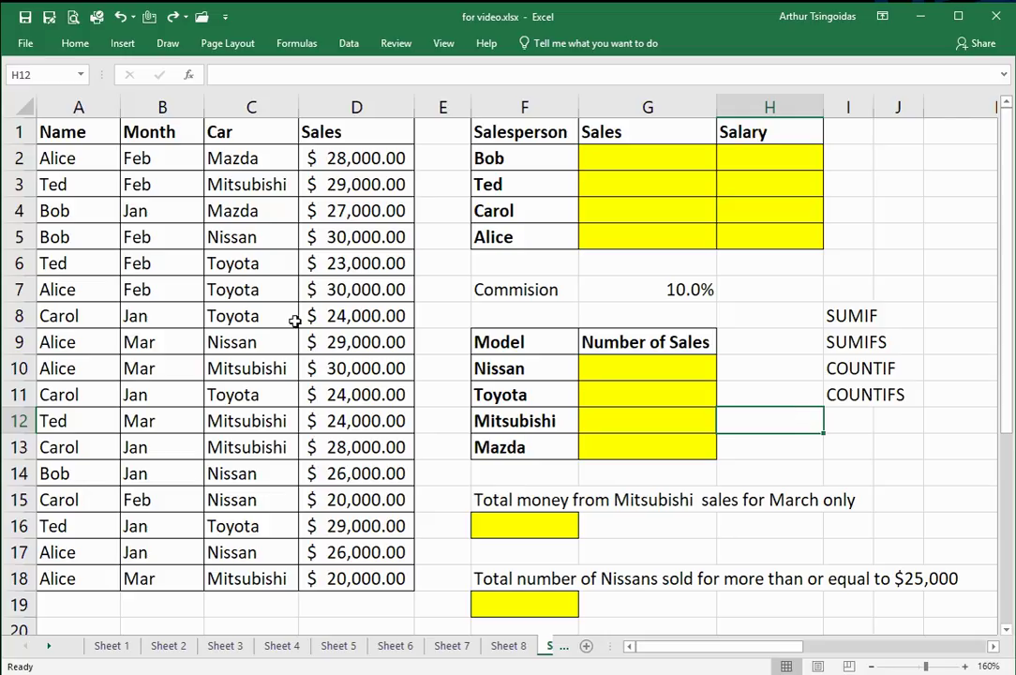
left_click_drag(83, 133, 363, 578)
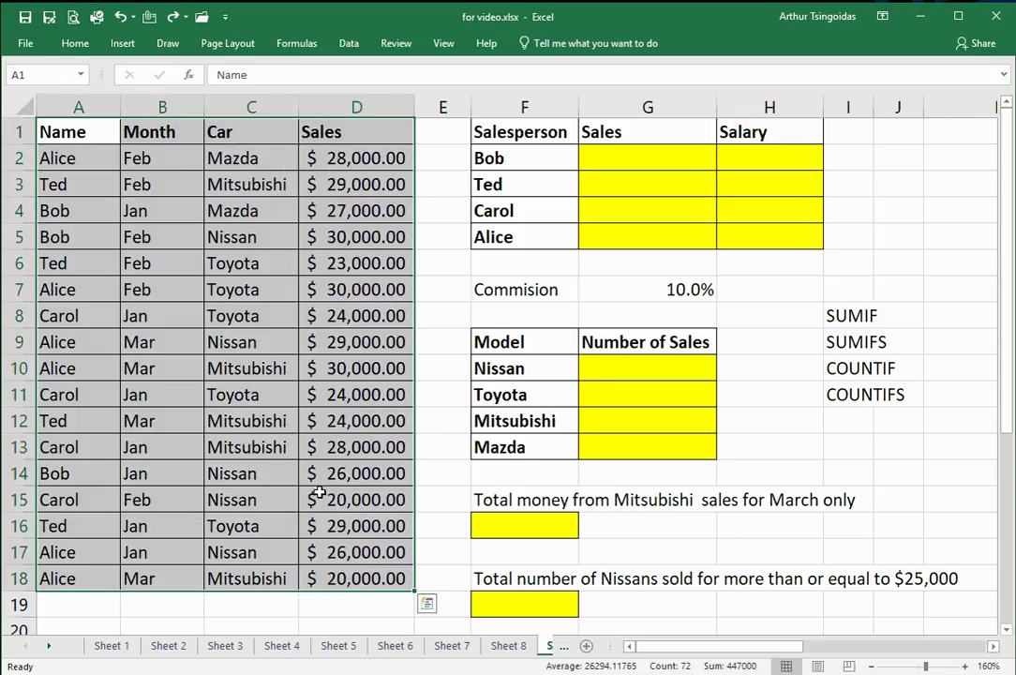
left_click(164, 394)
left_click_drag(58, 131, 50, 579)
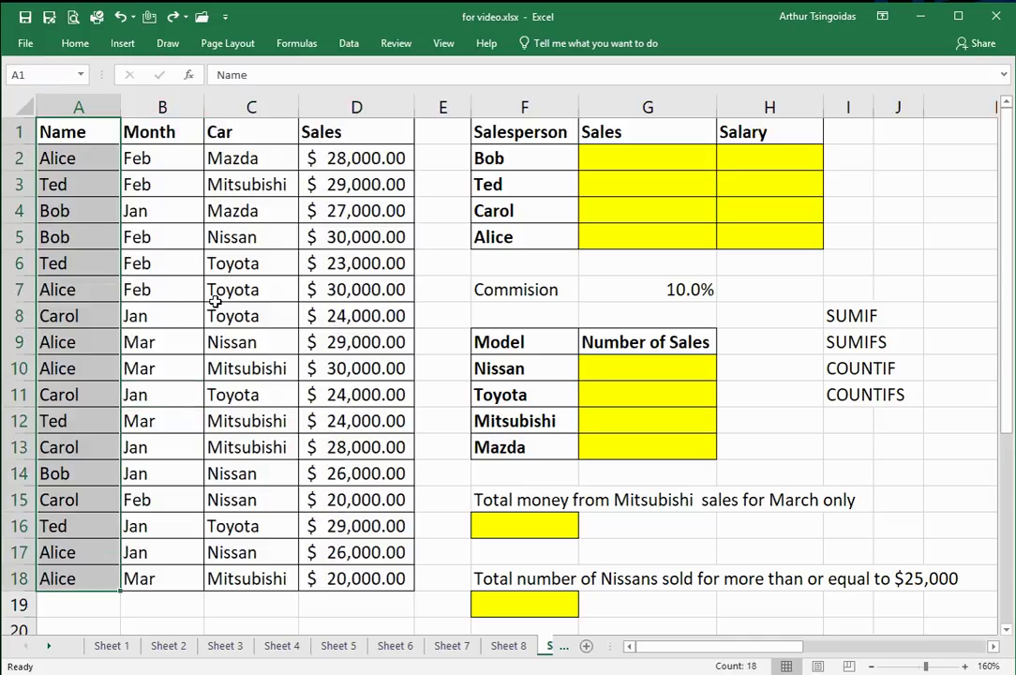
left_click_drag(162, 131, 170, 578)
left_click_drag(255, 133, 263, 571)
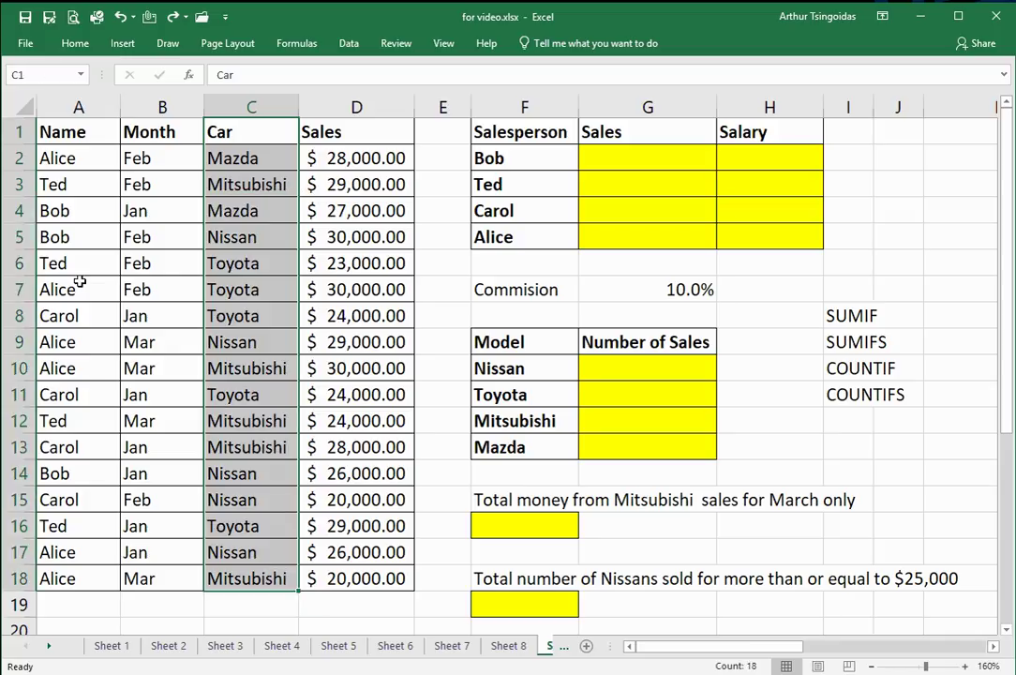
left_click_drag(58, 187, 353, 187)
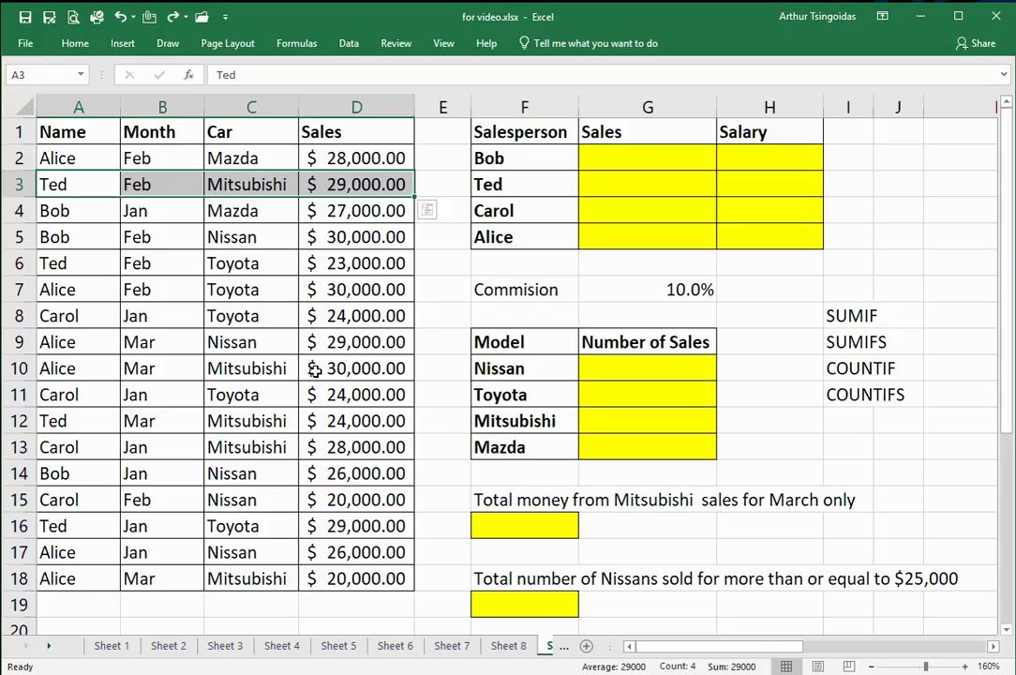
left_click_drag(343, 140, 339, 567)
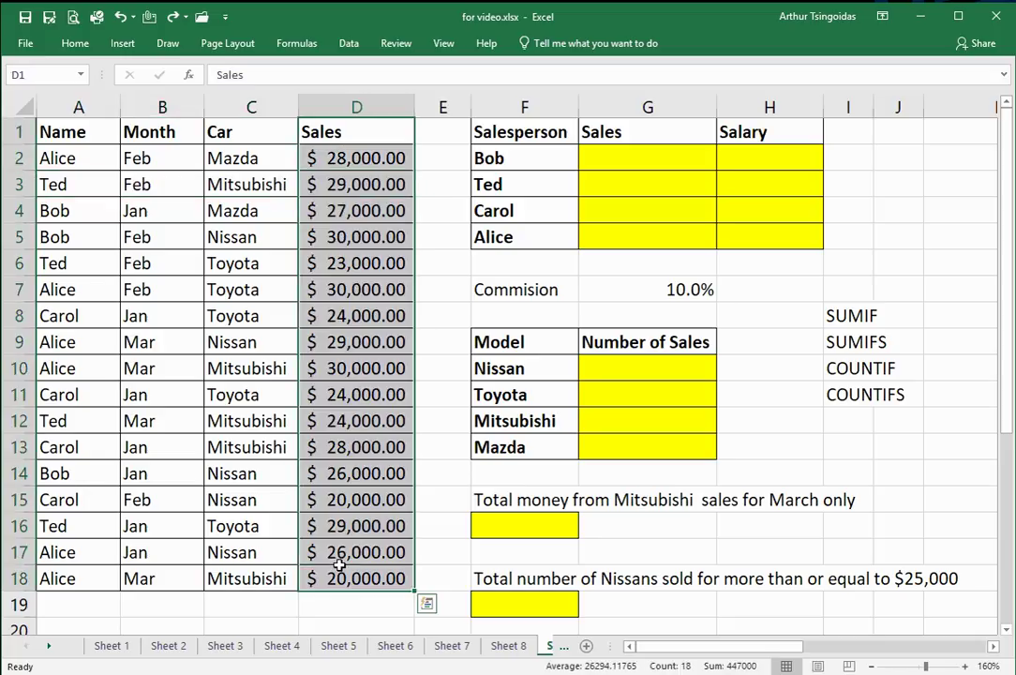
Step: In G2, write =SUMIF(A2:A18,F2,D2:D18) to total the sales of the salesperson named in F2
left_click(655, 161)
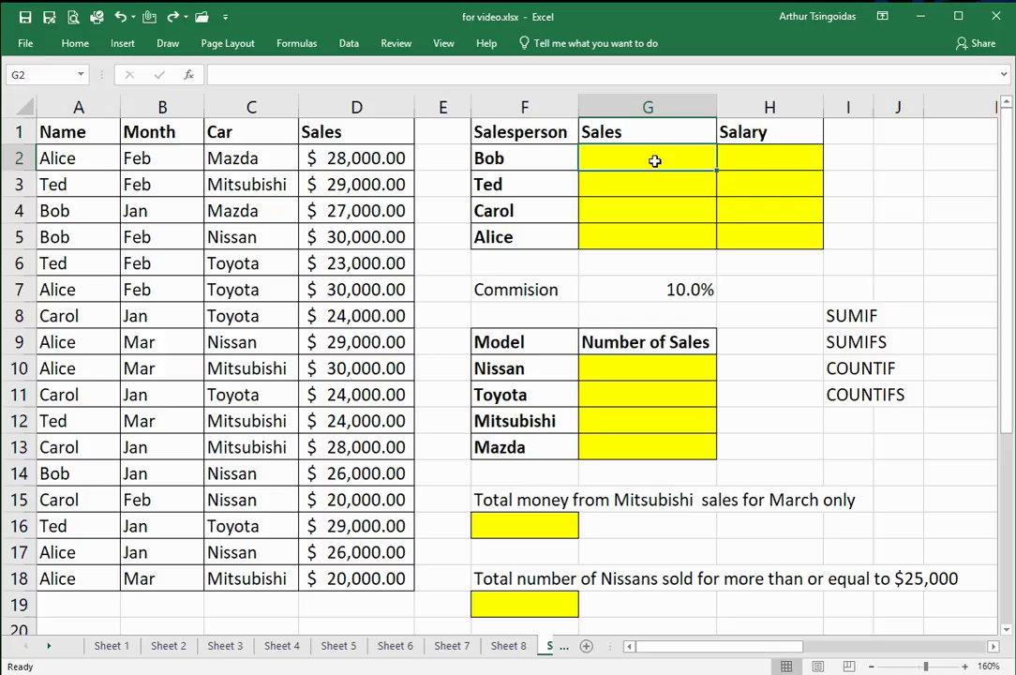
double_click(654, 161)
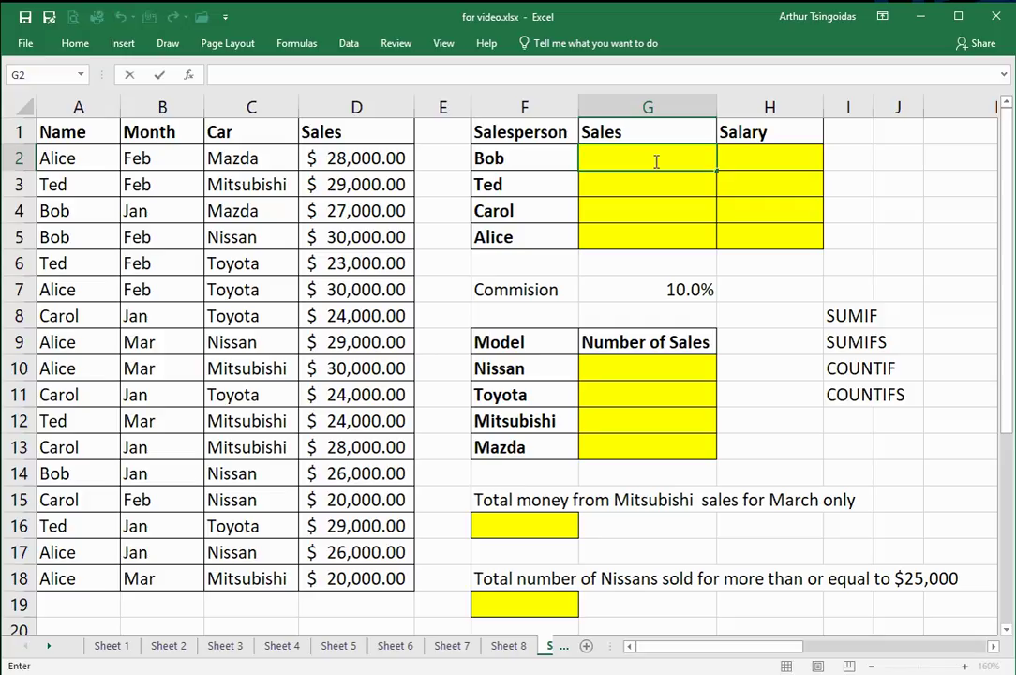
type("=SUMIF")
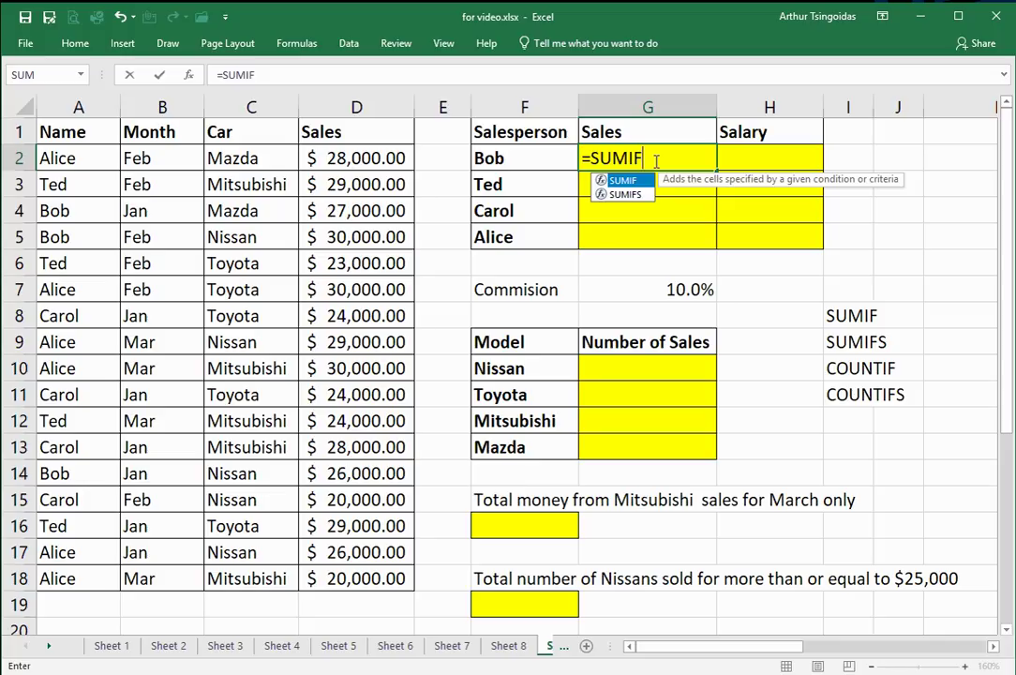
type("(")
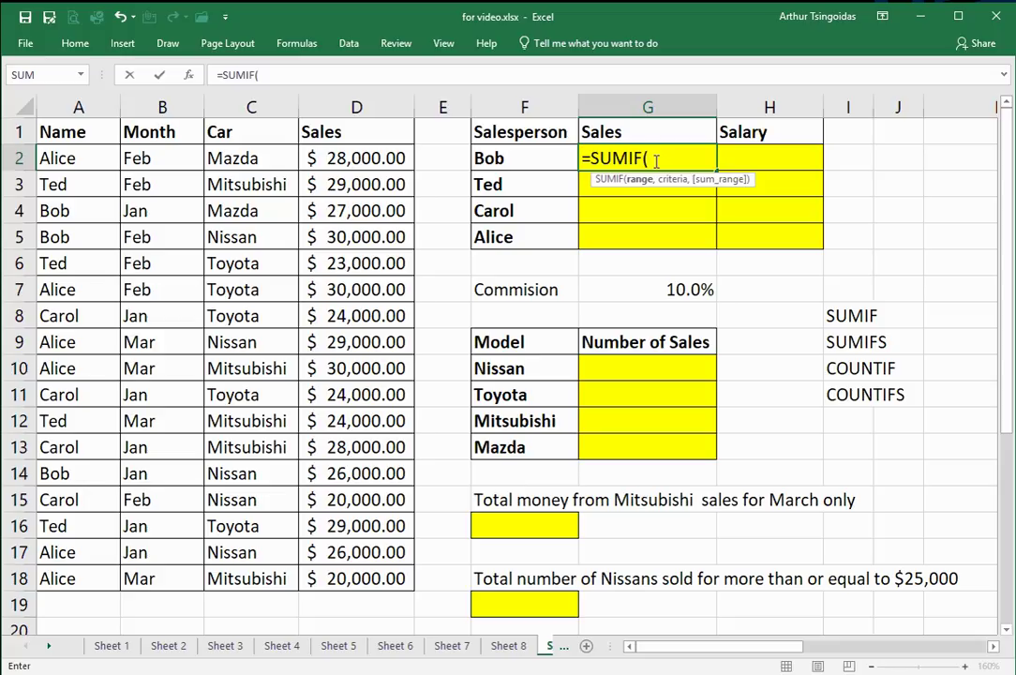
left_click(58, 157)
left_click_drag(58, 157, 57, 571)
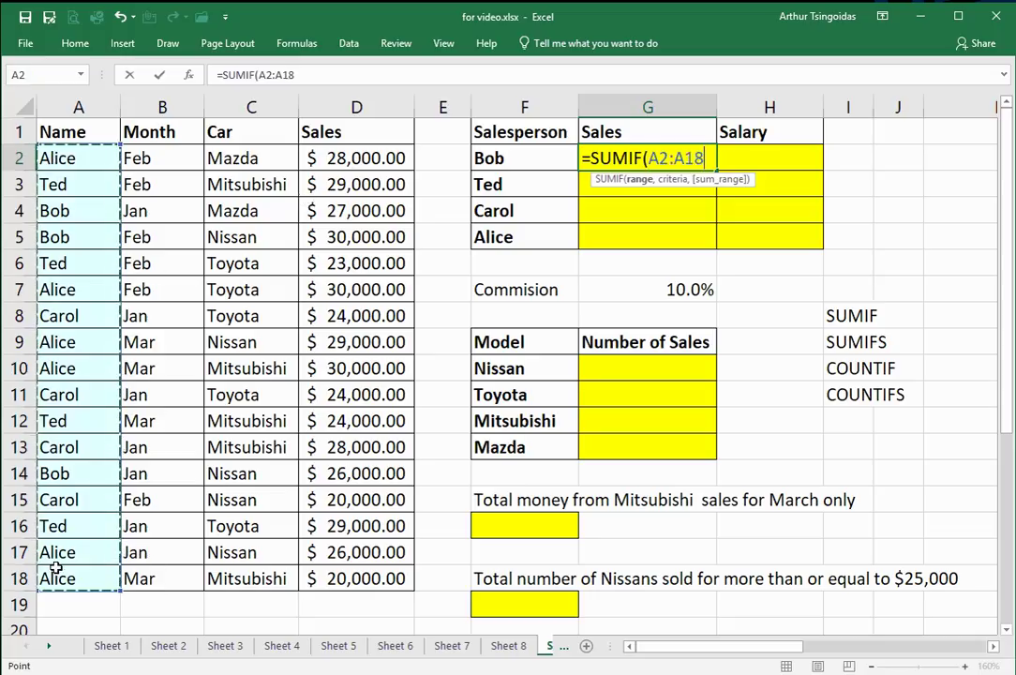
type(",")
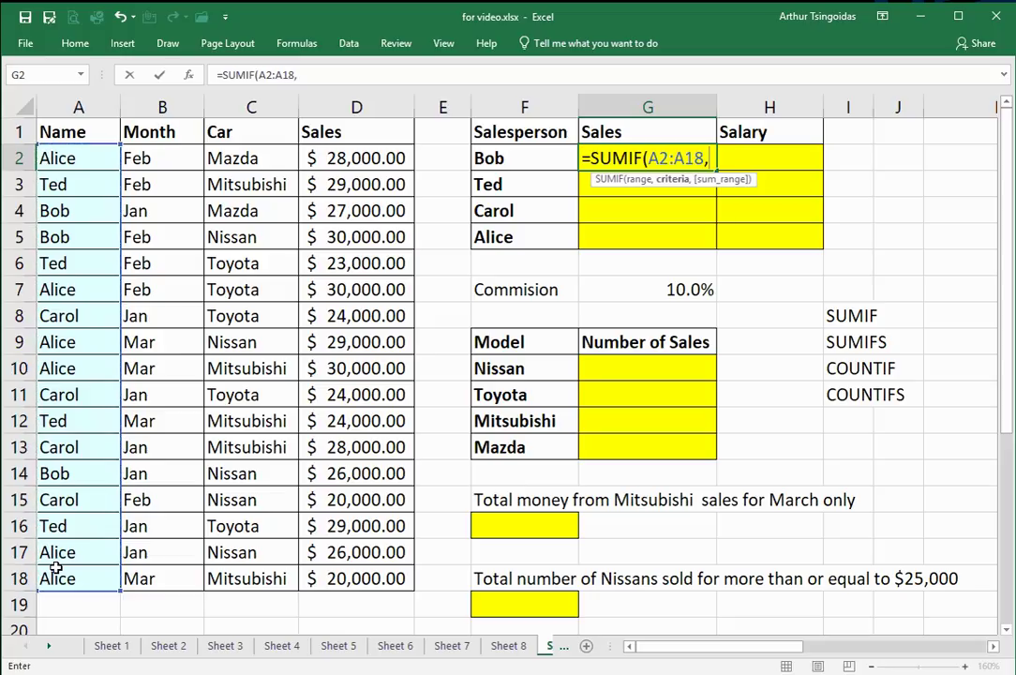
left_click(536, 159)
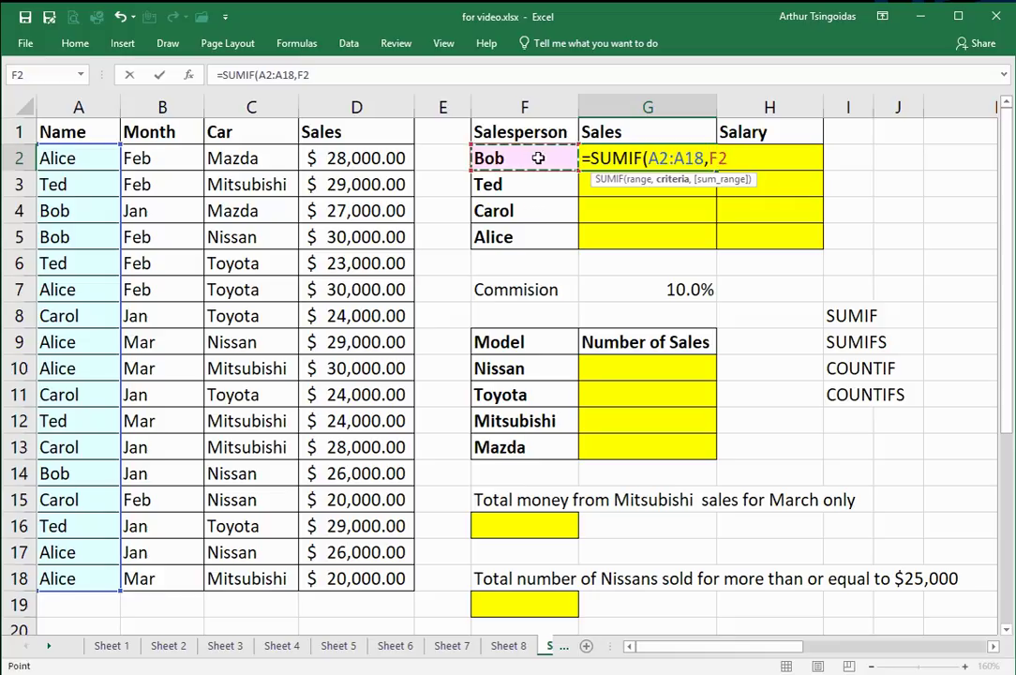
type(",")
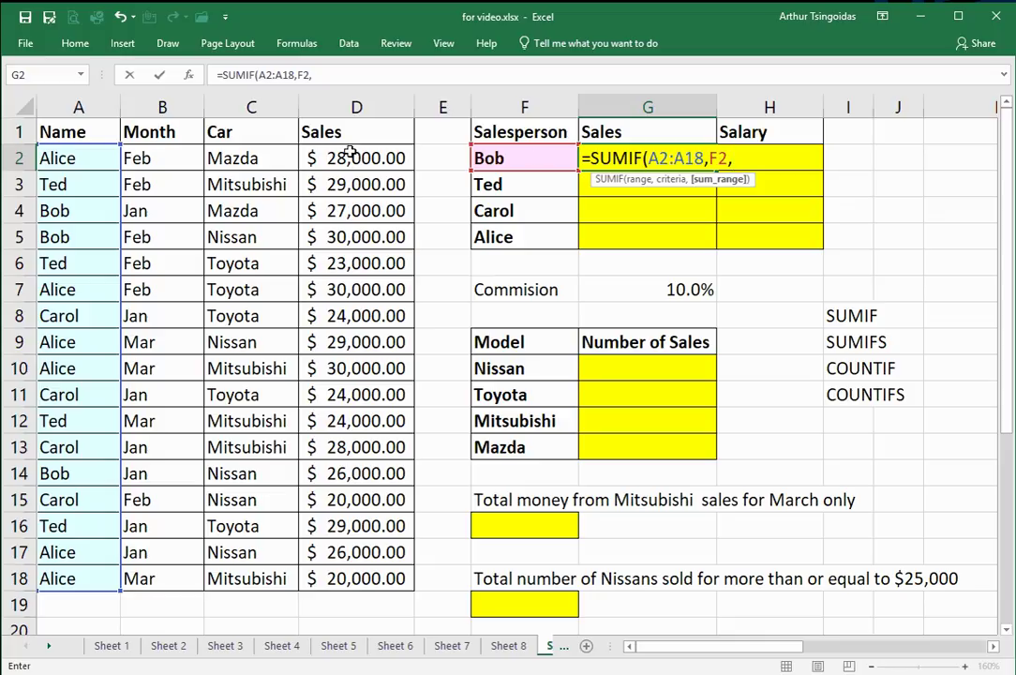
left_click_drag(350, 154, 368, 579)
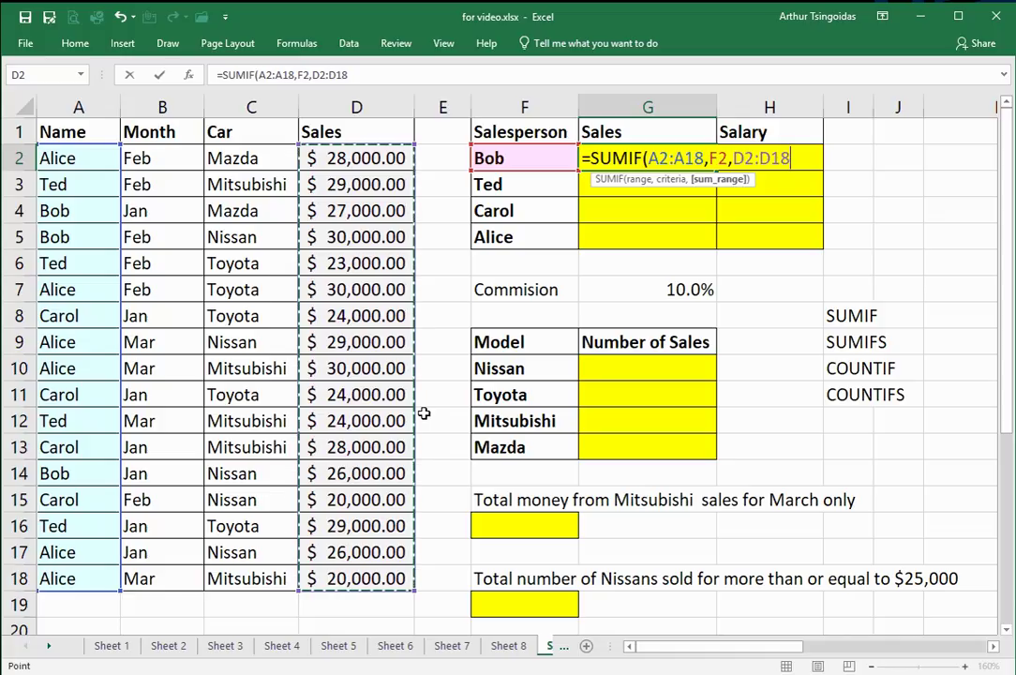
type(")")
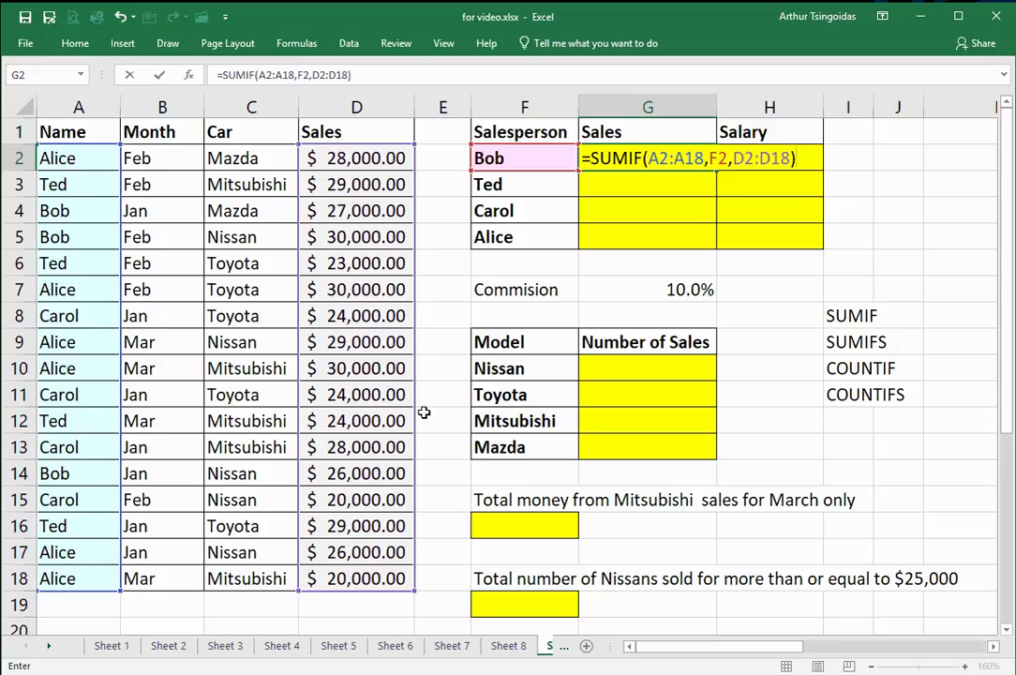
Step: Make the name range in G2's SUMIF formula absolute as $A$2:$A$18
left_click(649, 159)
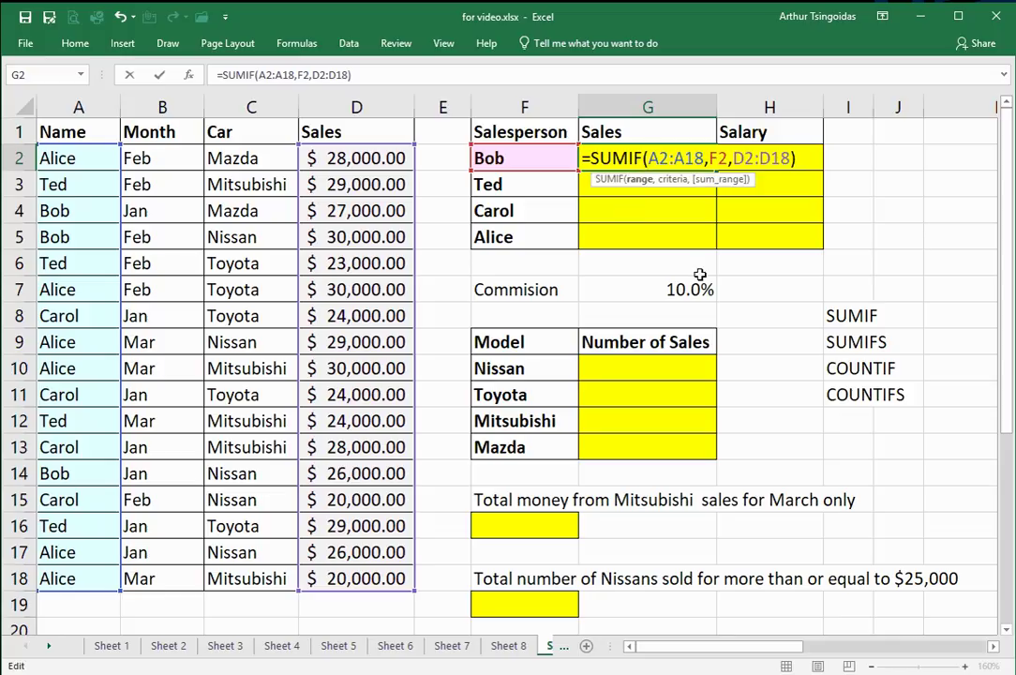
type("$")
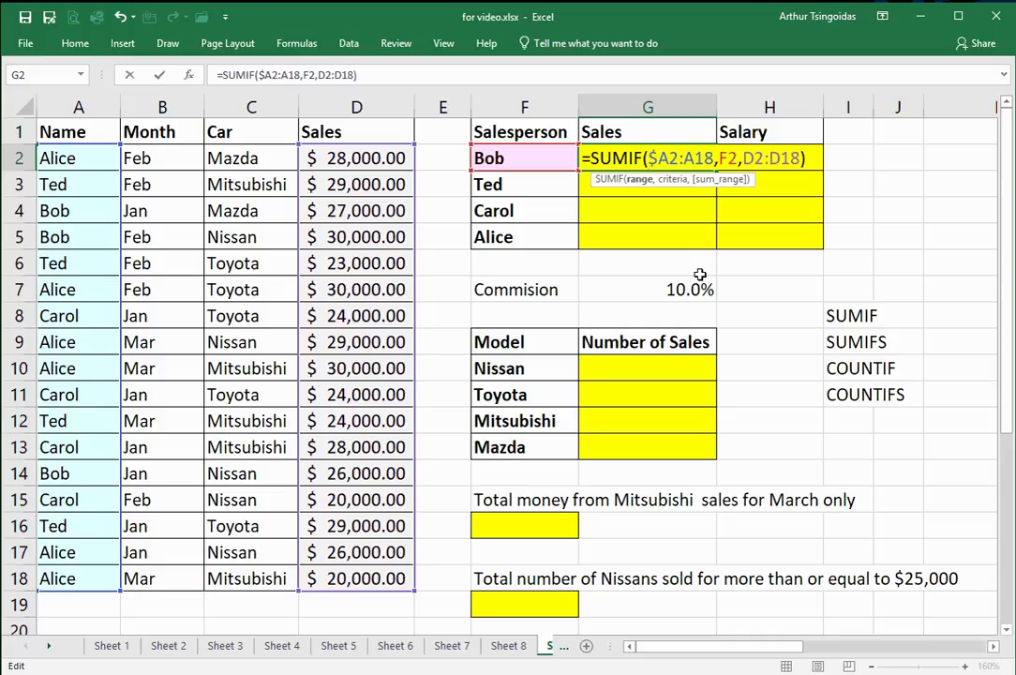
key("Right")
type("$")
key("Right")
key("Right")
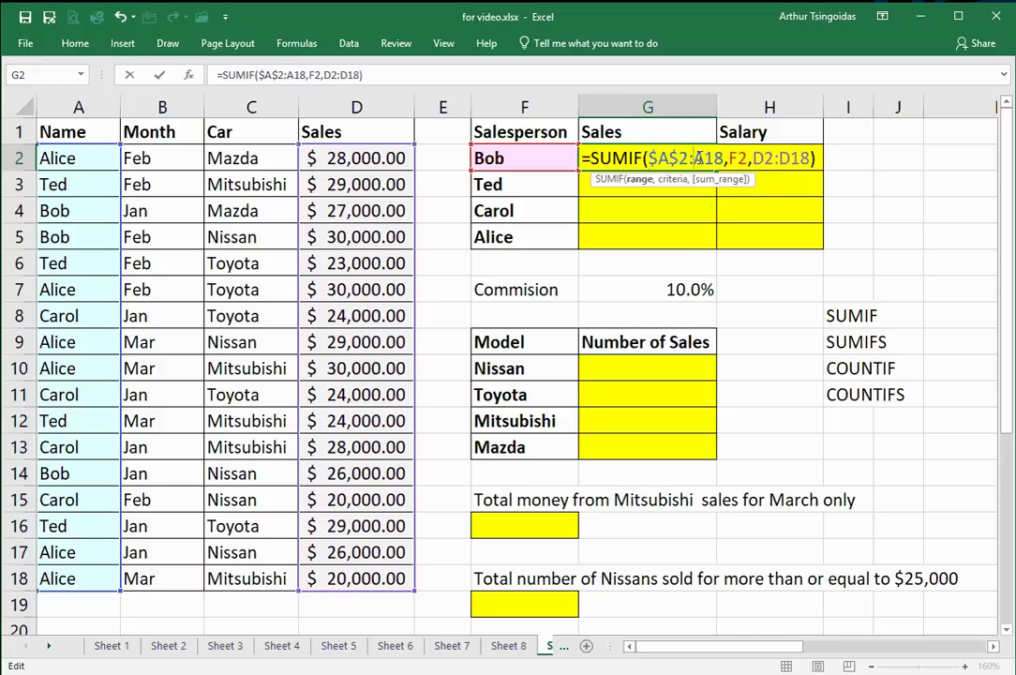
type("$")
key("Right")
type("$")
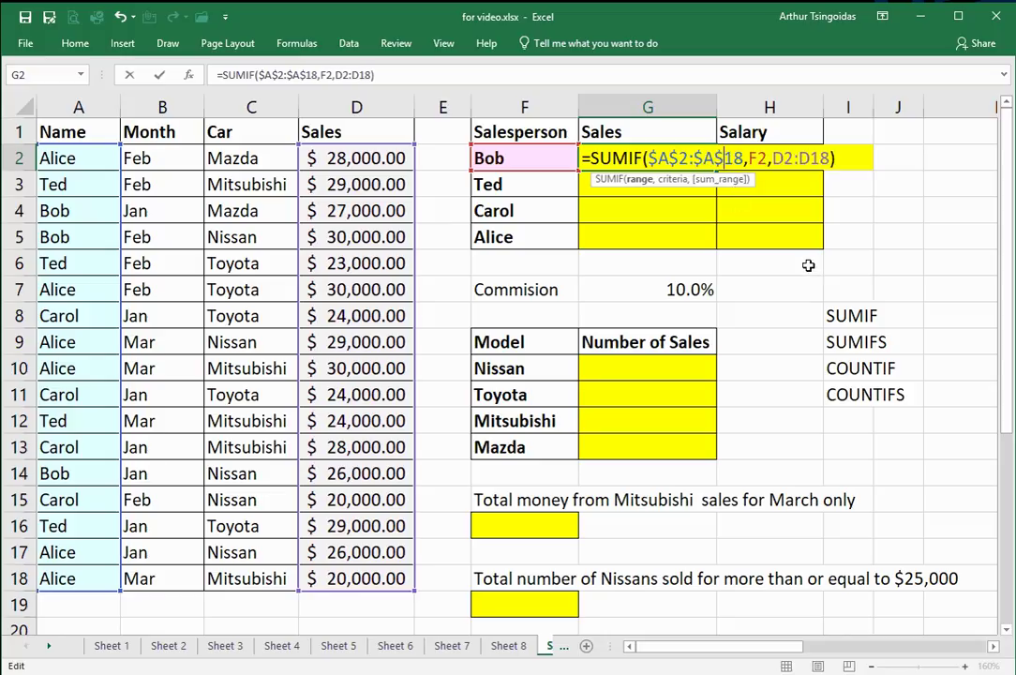
Step: Make the sum range in G2's formula absolute as $D$2:$D$18, keep F2 relative, and commit the formula
left_click(773, 157)
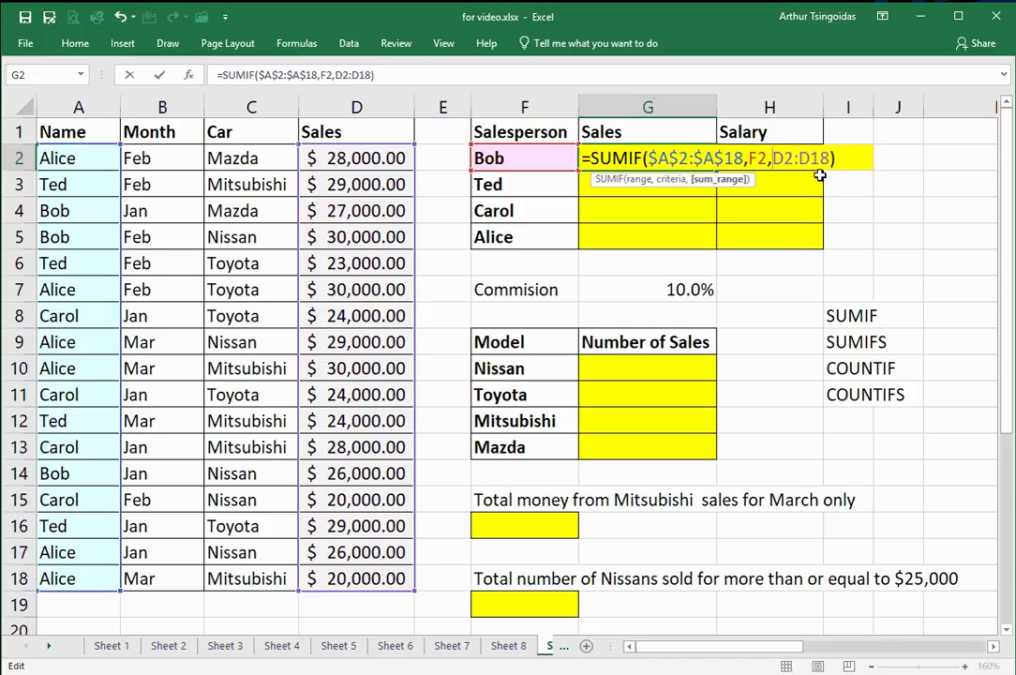
type("$")
key("Right")
type("$")
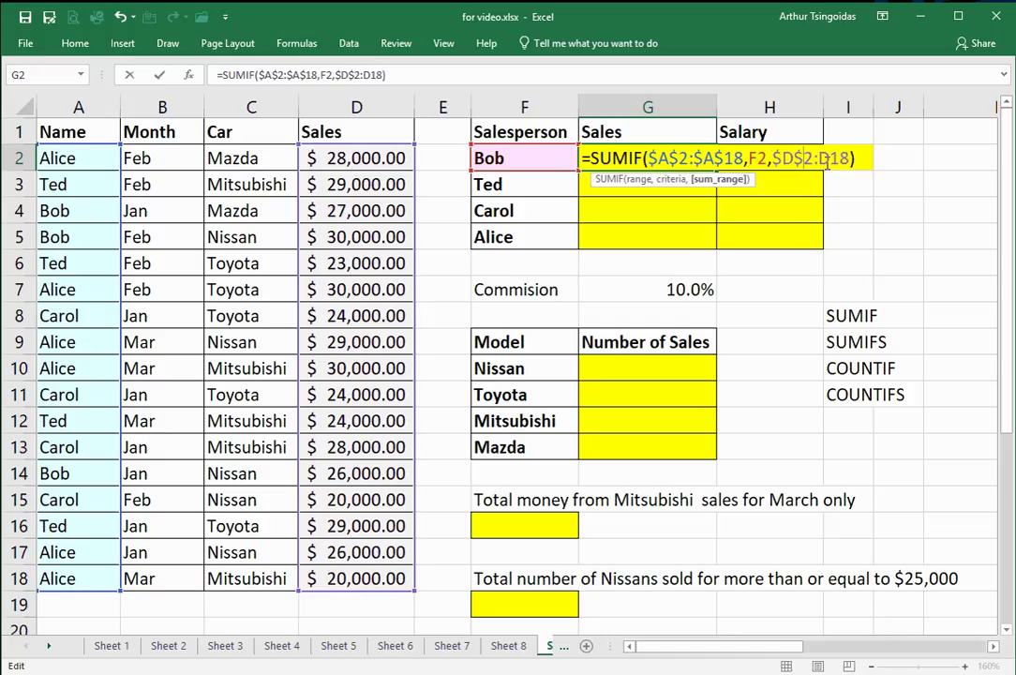
key("Right")
key("Right")
type("$")
key("Right")
type("$")
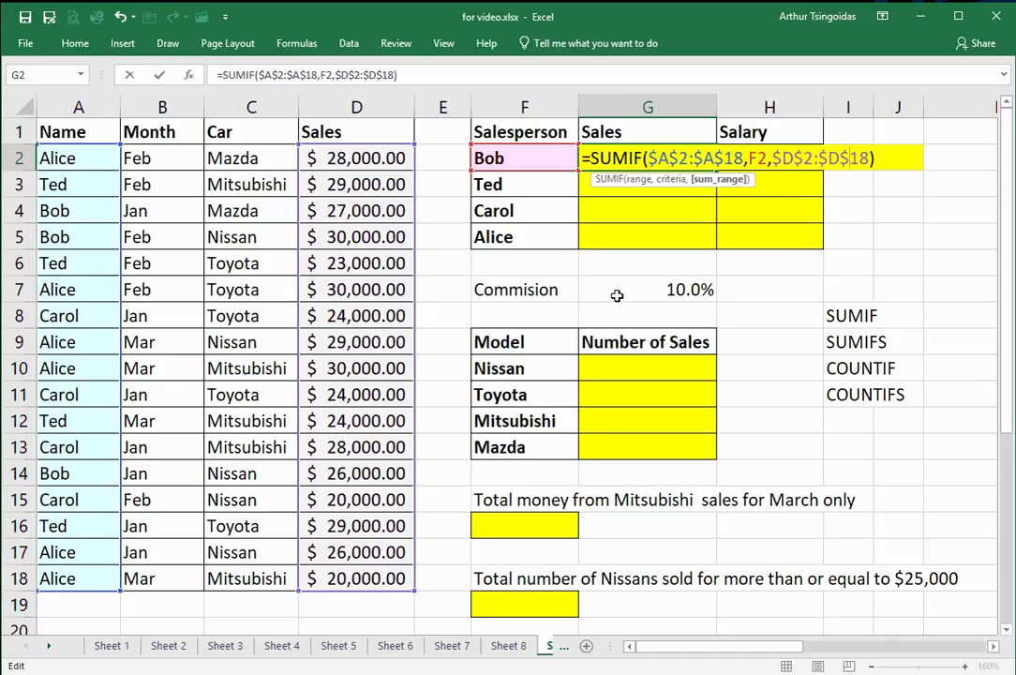
double_click(755, 159)
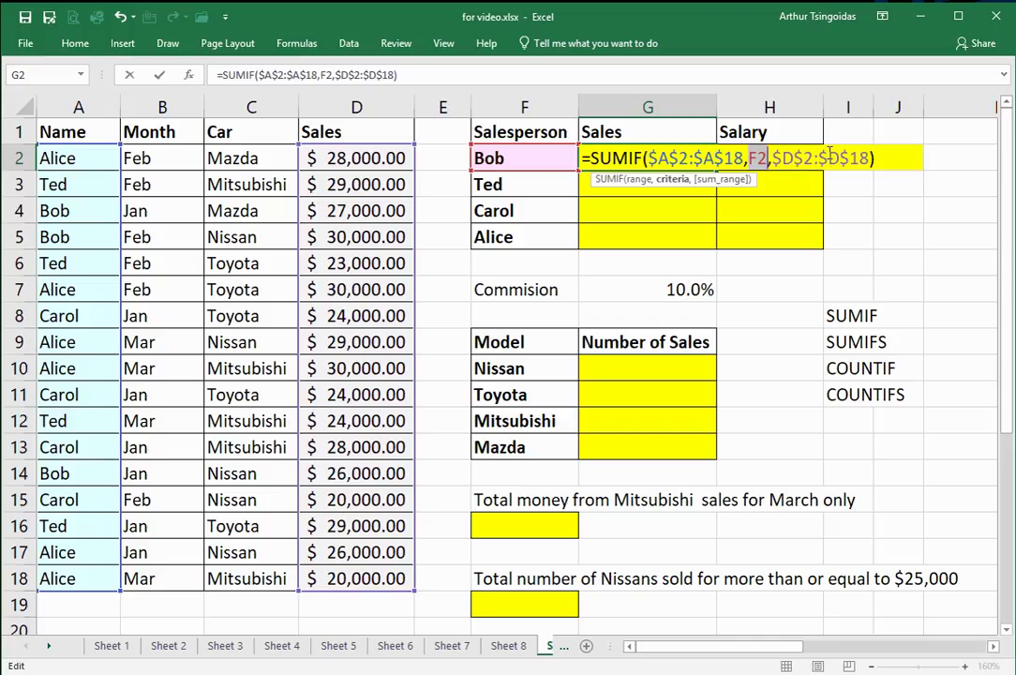
key("Return")
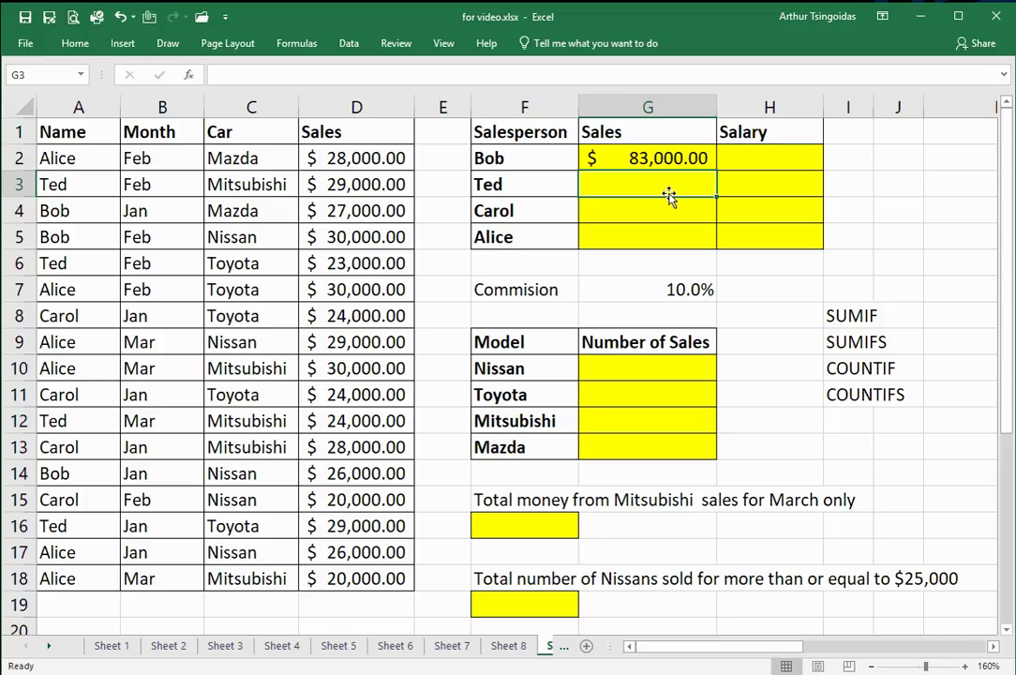
Step: Sort the sales table by Name from A to Z and select A8:D10 to check the sum for F2's salesperson
left_click(165, 270)
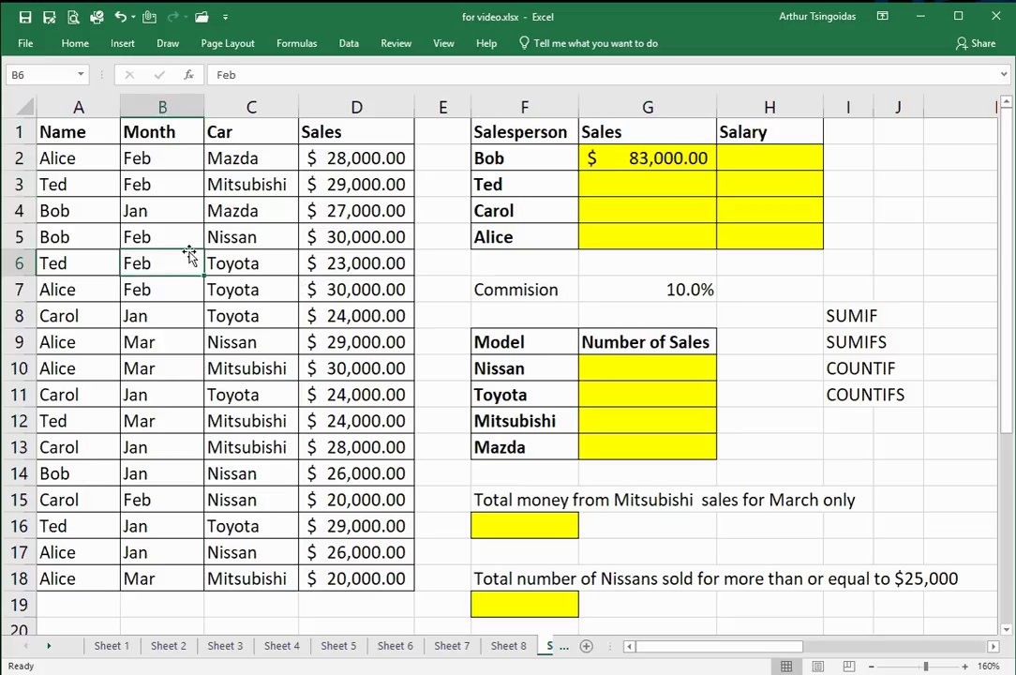
left_click(193, 324)
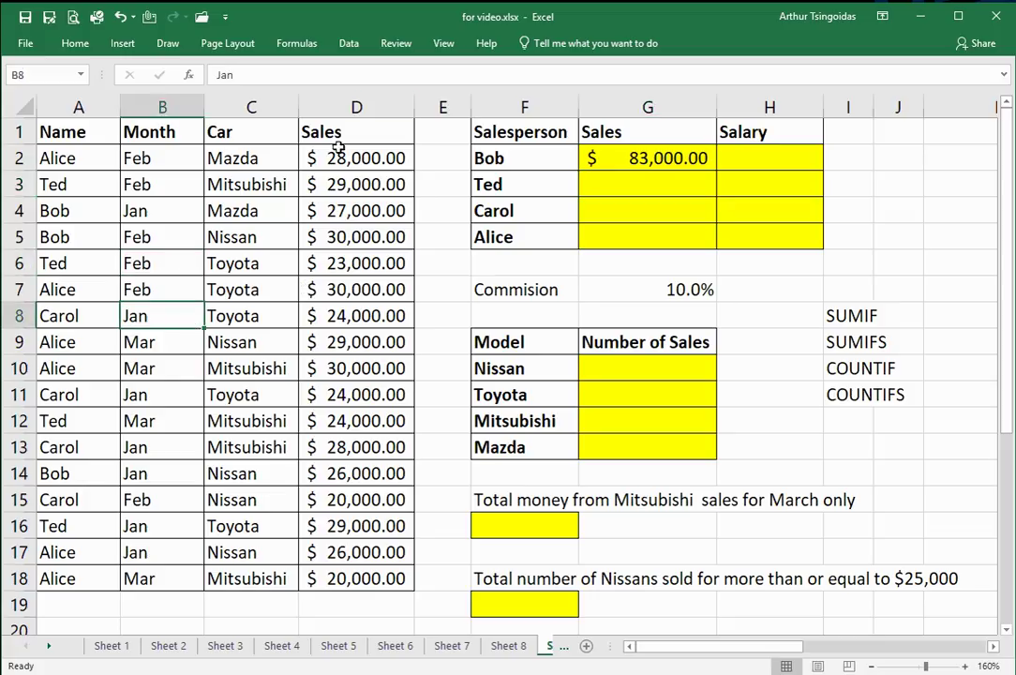
left_click(346, 47)
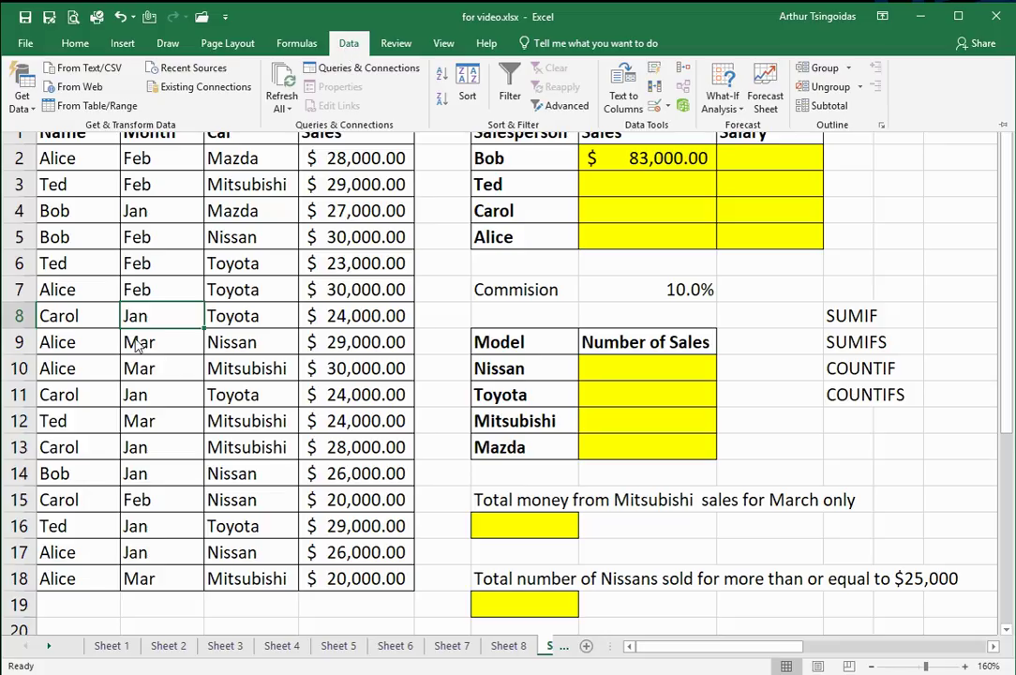
left_click(78, 345)
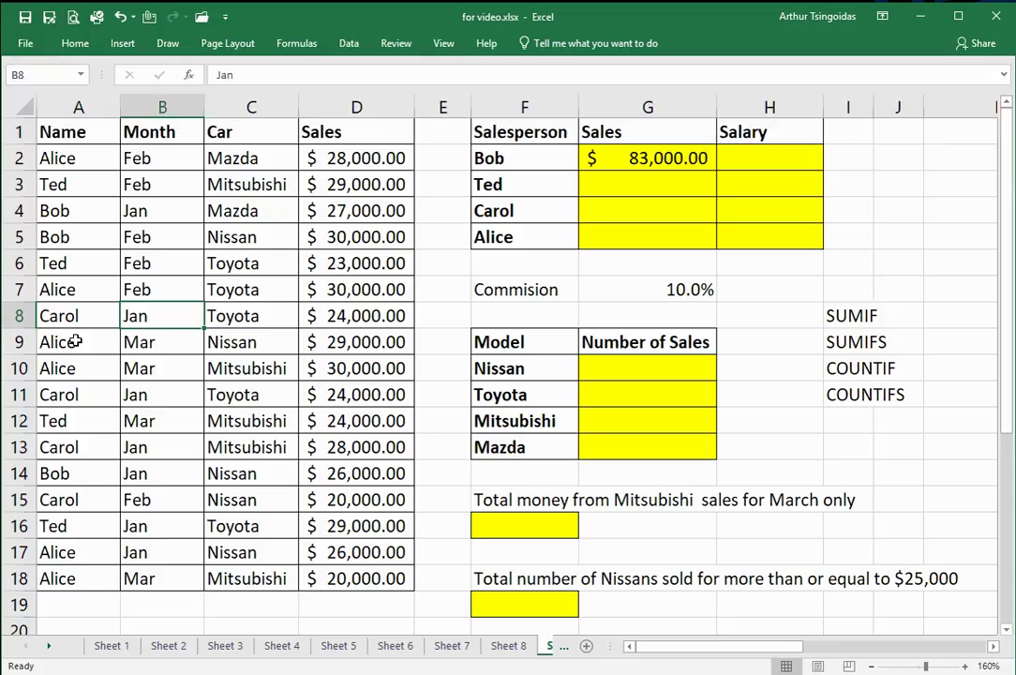
left_click(75, 342)
left_click_drag(79, 133, 73, 578)
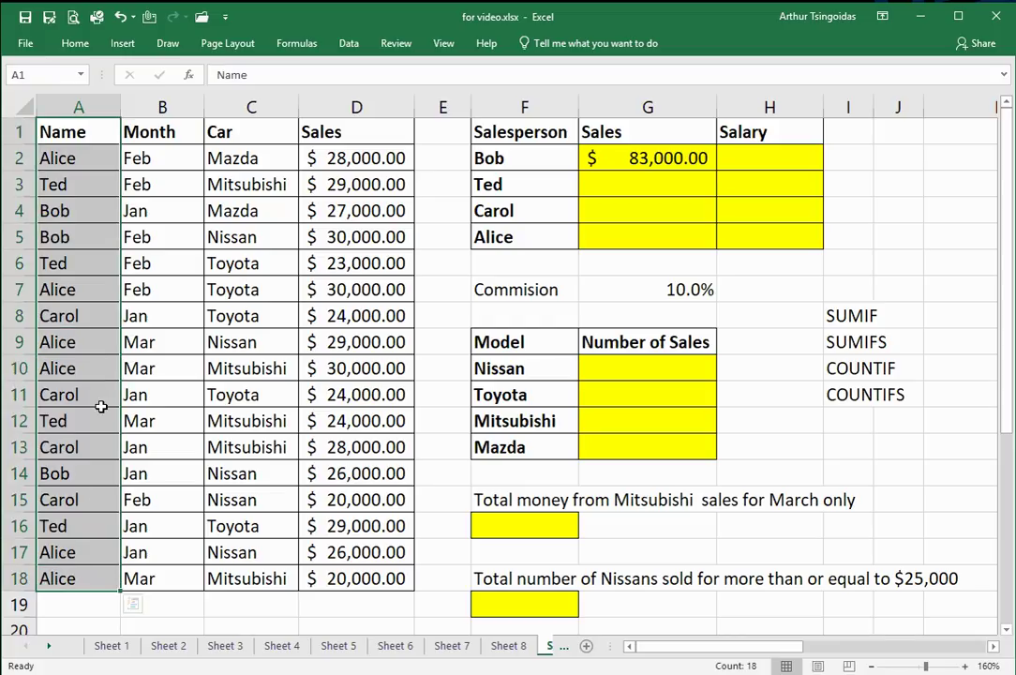
left_click(91, 319)
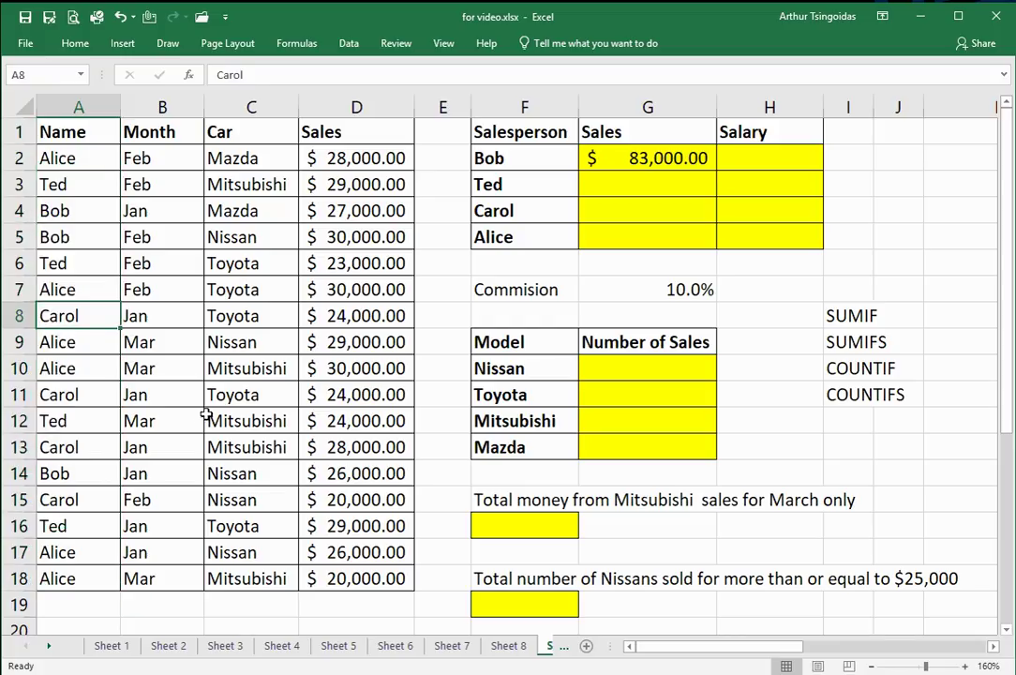
left_click(348, 47)
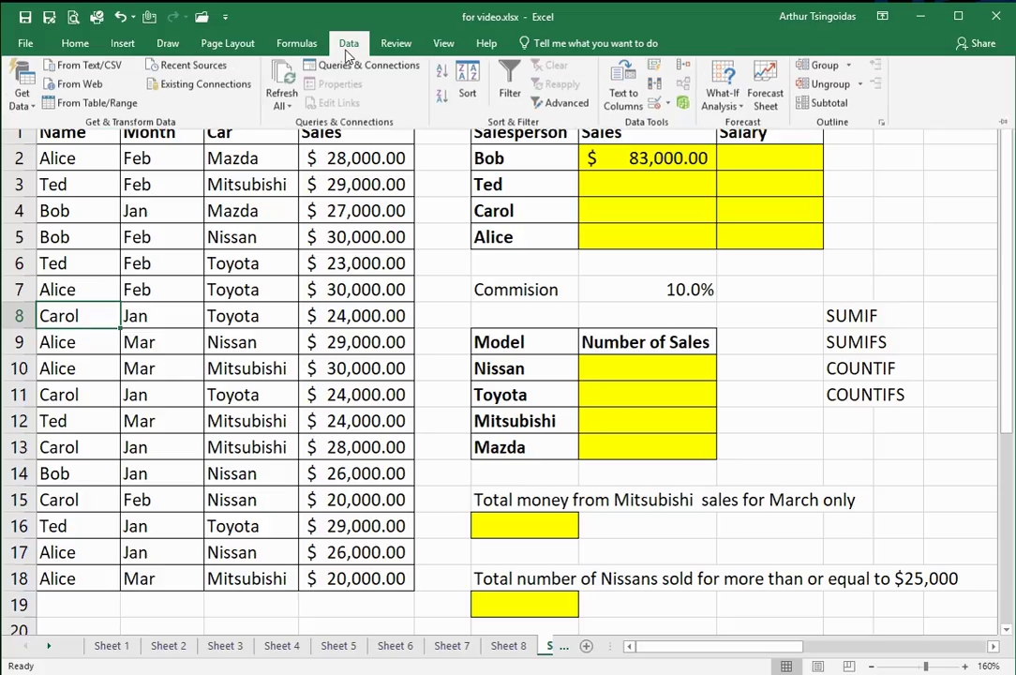
left_click(444, 77)
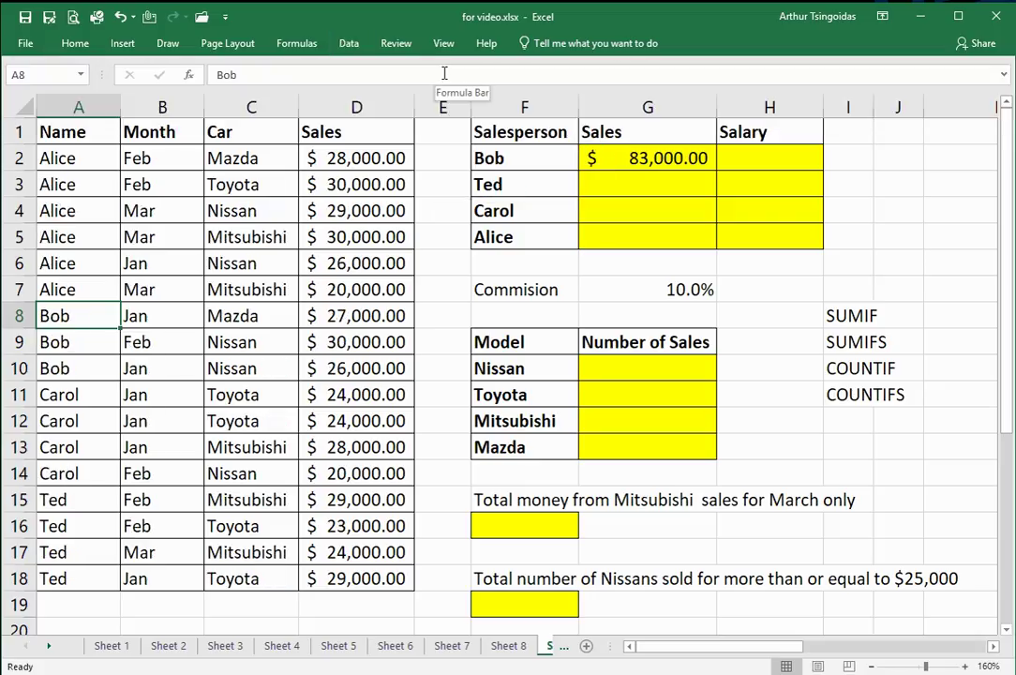
left_click_drag(56, 314, 347, 371)
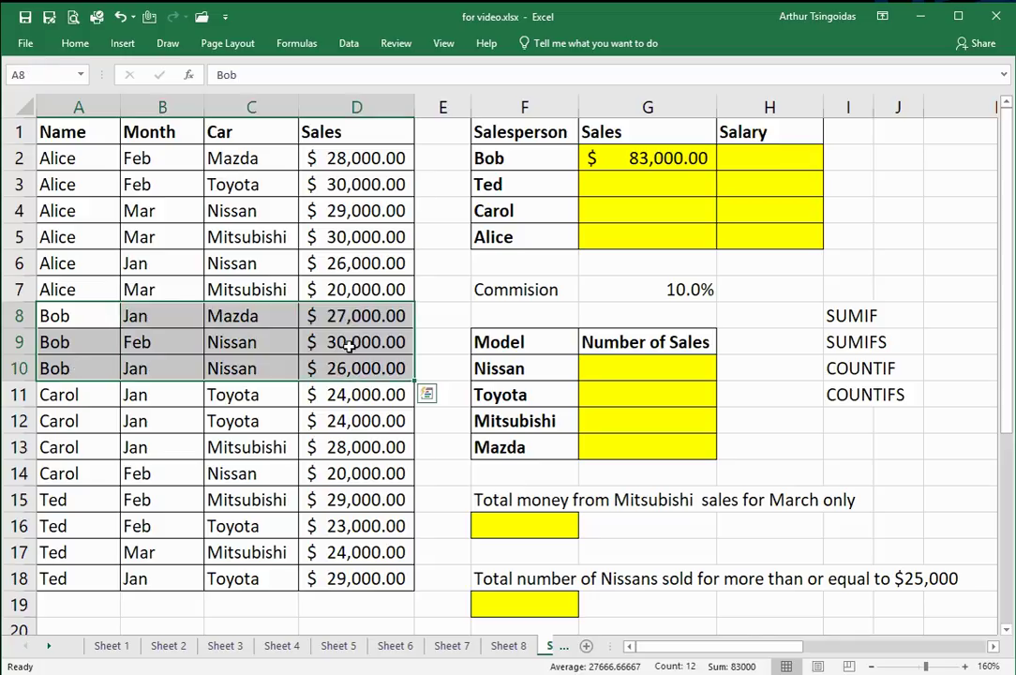
Step: Check the sum of D8:D10 against G2 and copy G2's SUMIF formula down through G5
left_click_drag(363, 316, 347, 369)
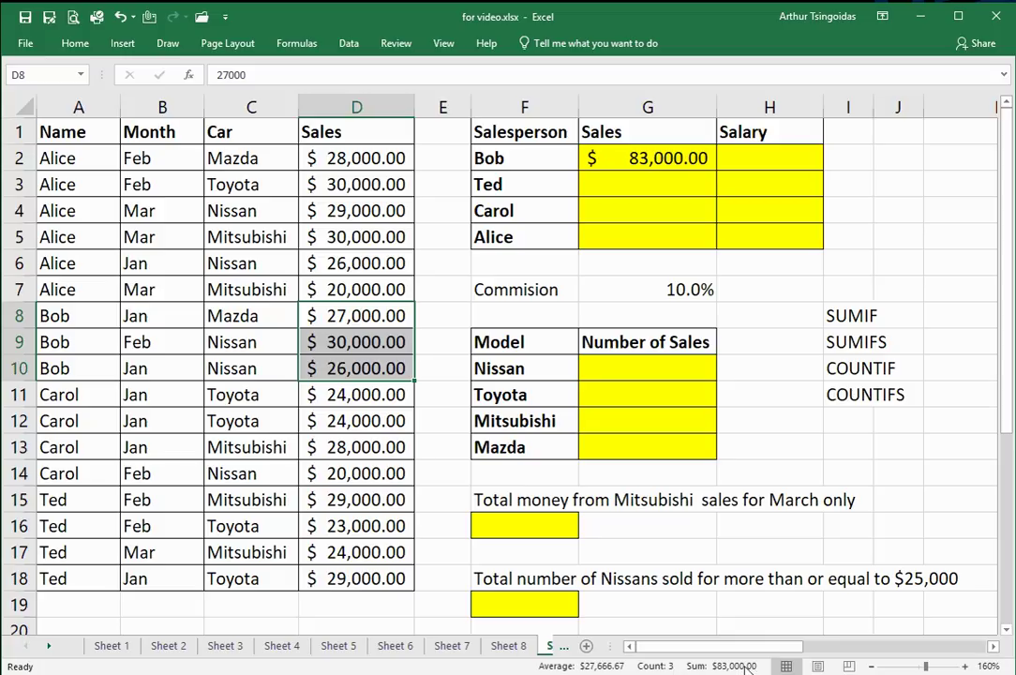
left_click(630, 158)
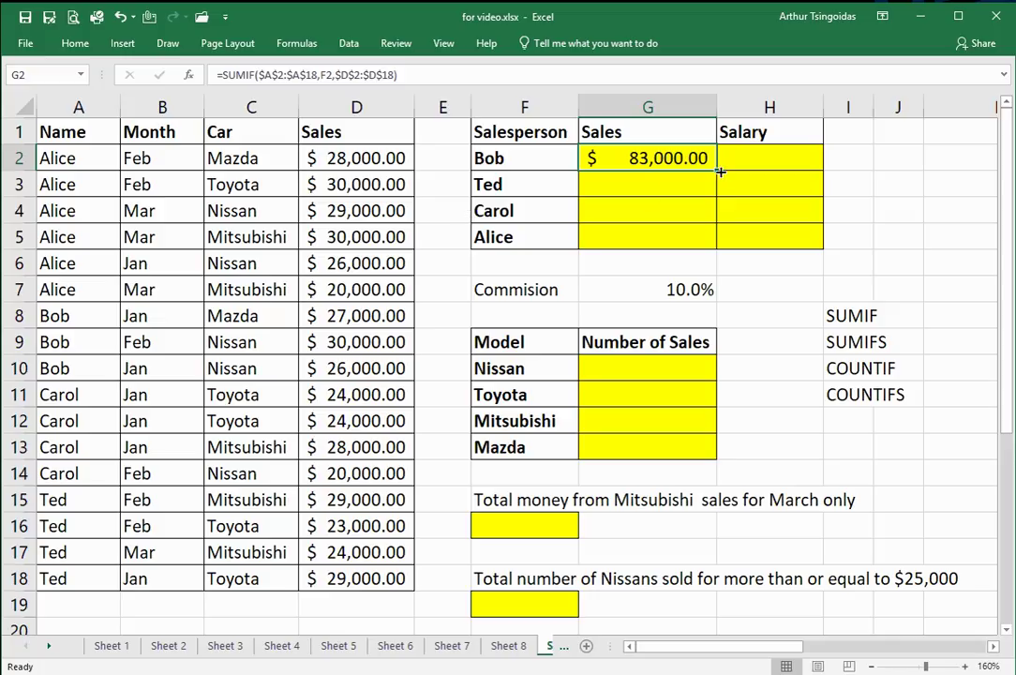
left_click_drag(715, 171, 714, 244)
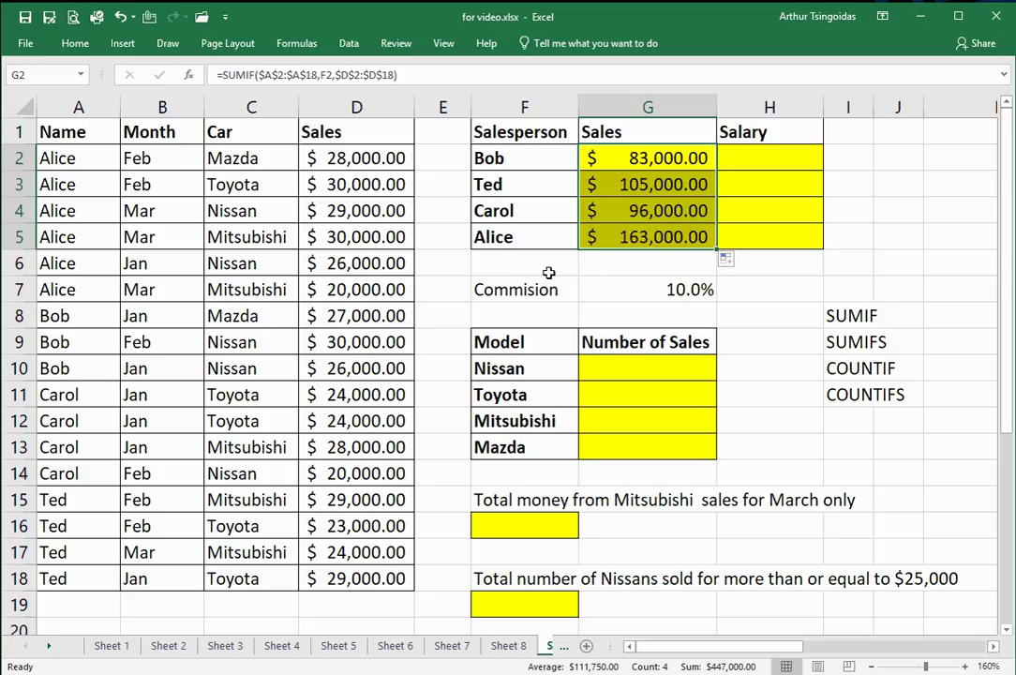
left_click(549, 275)
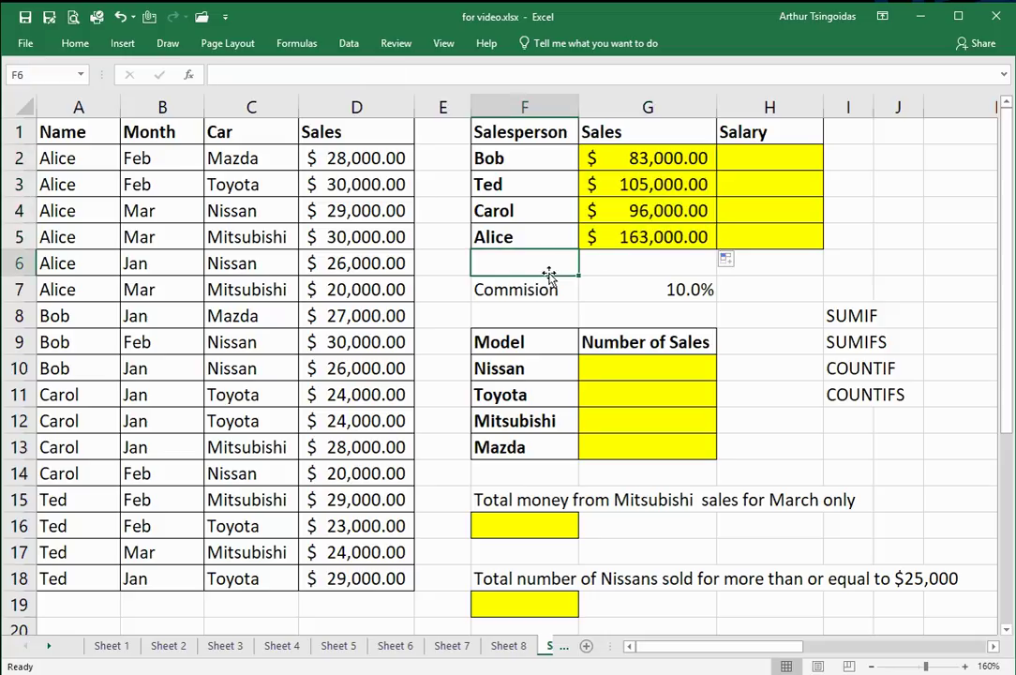
Step: In H2, write =G2*G7 to multiply the first salesperson's sales by the commission rate
left_click(780, 159)
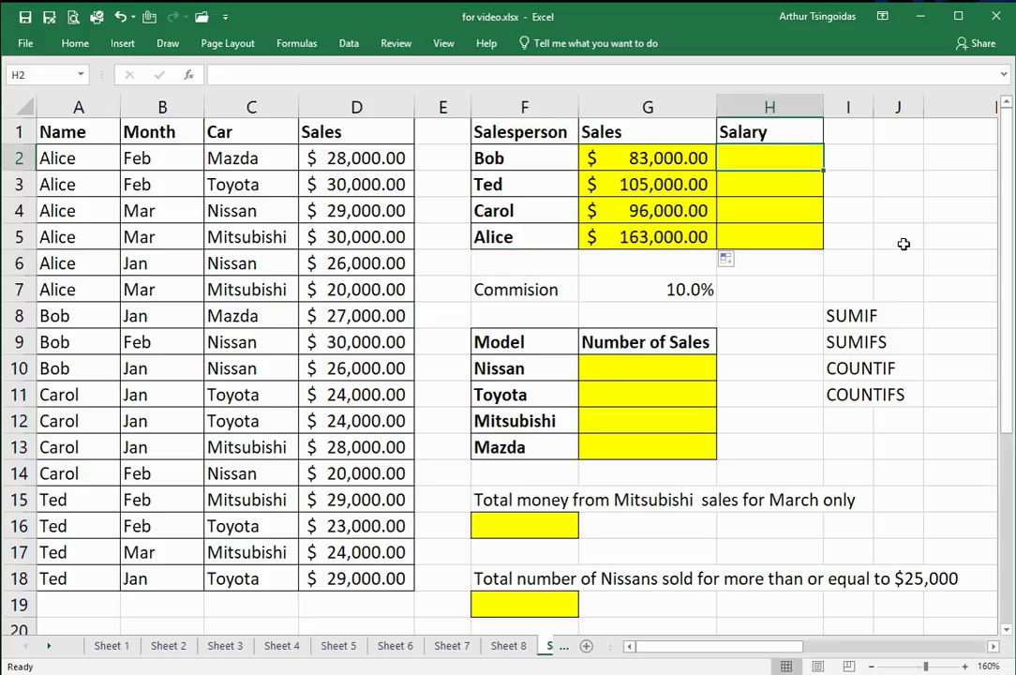
type("=")
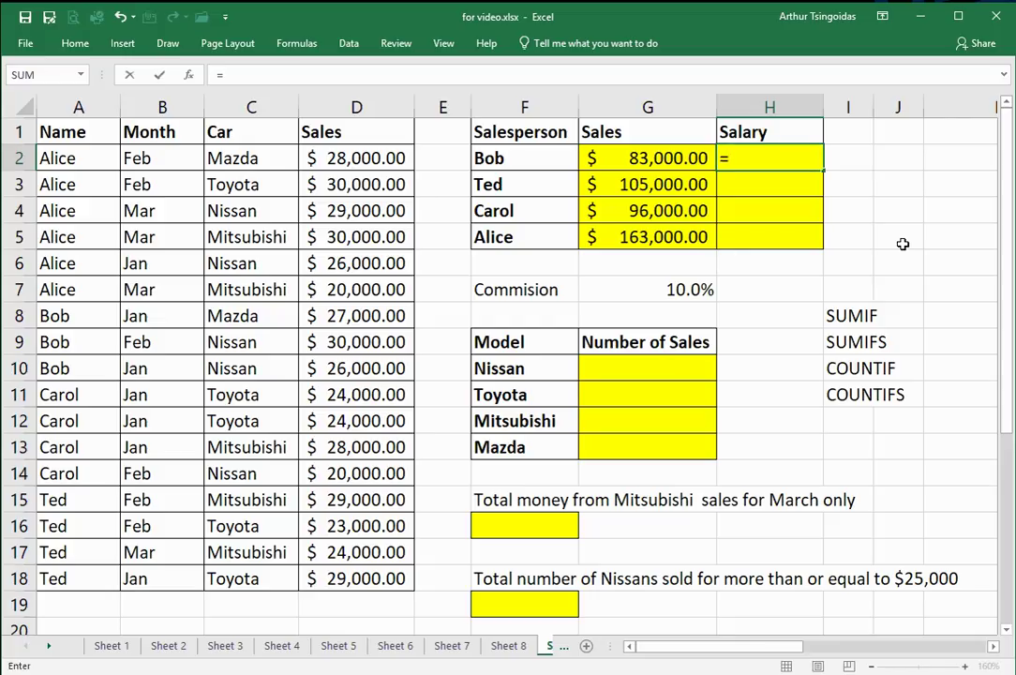
left_click(657, 157)
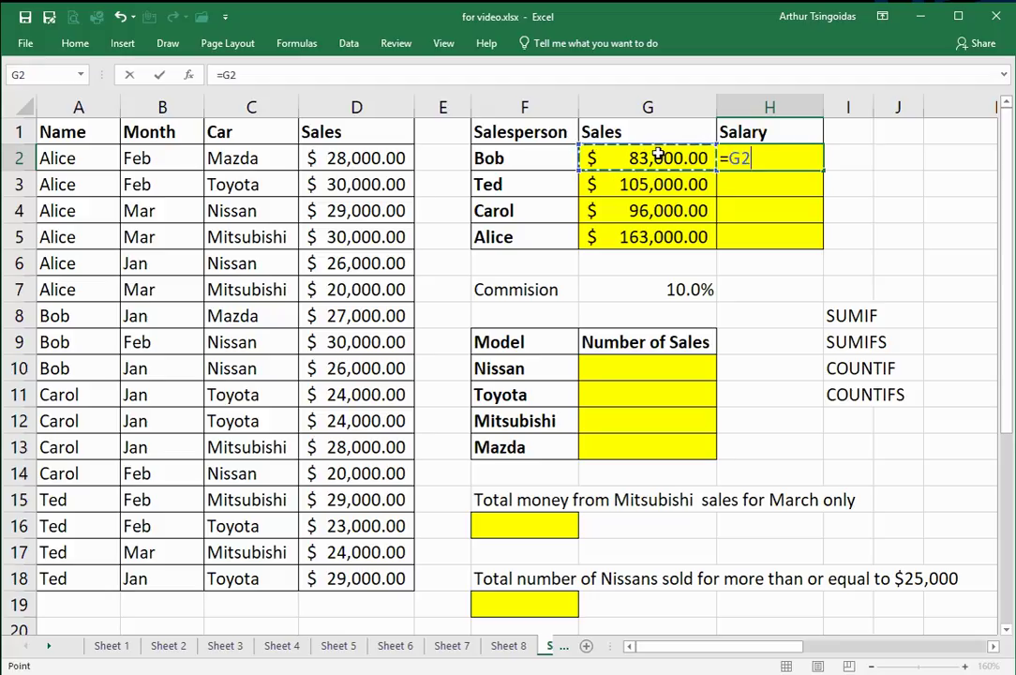
type("*")
left_click(644, 289)
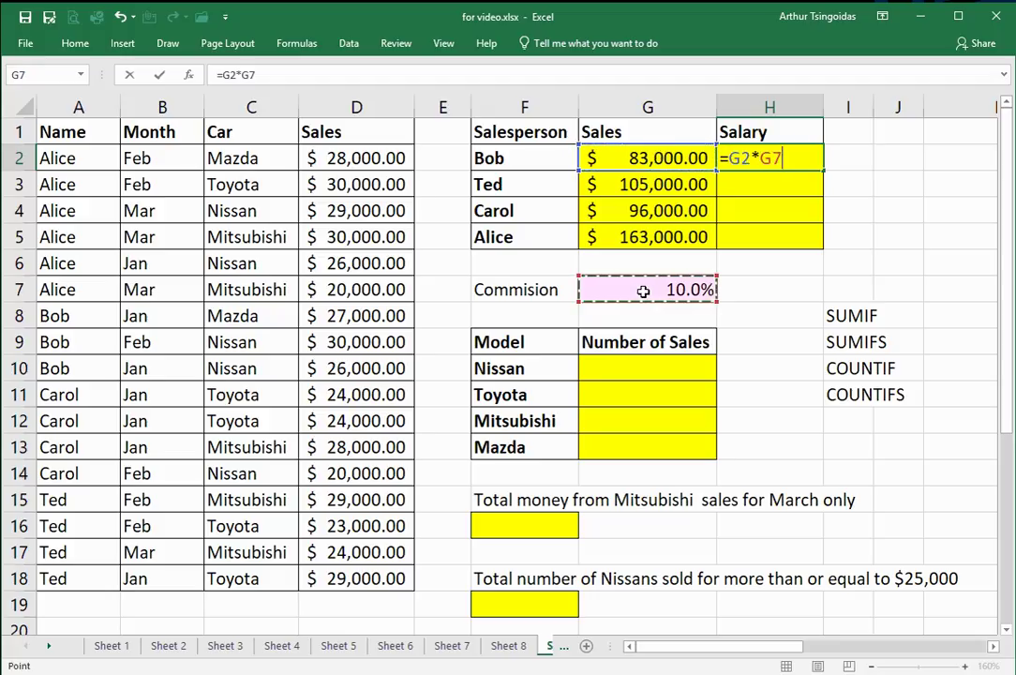
Step: Make the commission reference in H2's formula absolute as $G$7, keep G2 relative, and commit the formula
left_click(763, 157)
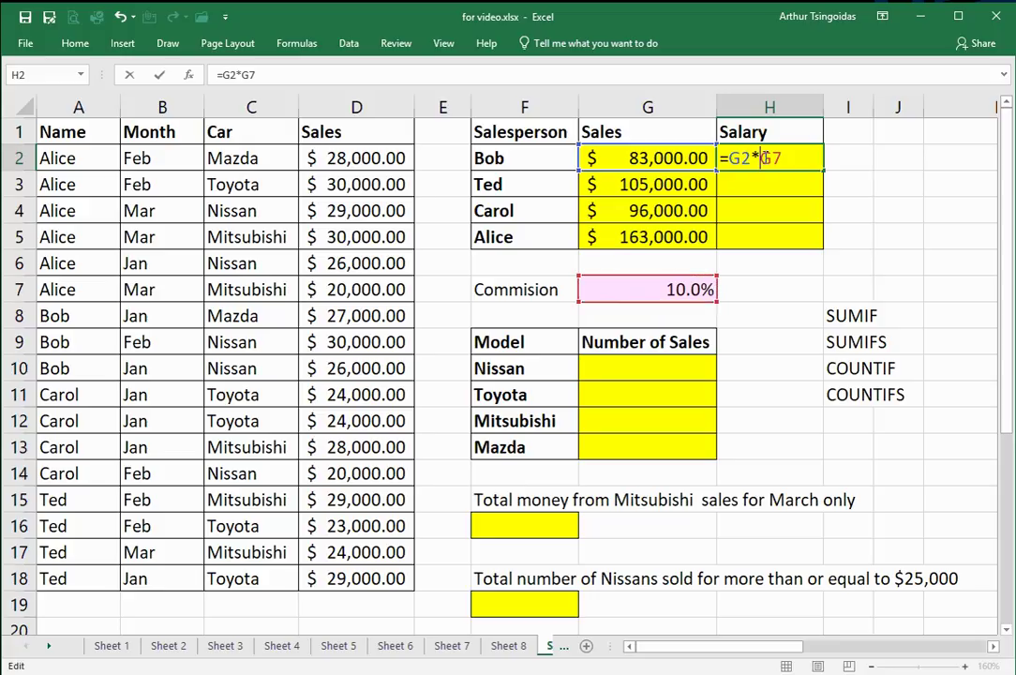
type("$")
left_click(782, 159)
type("$")
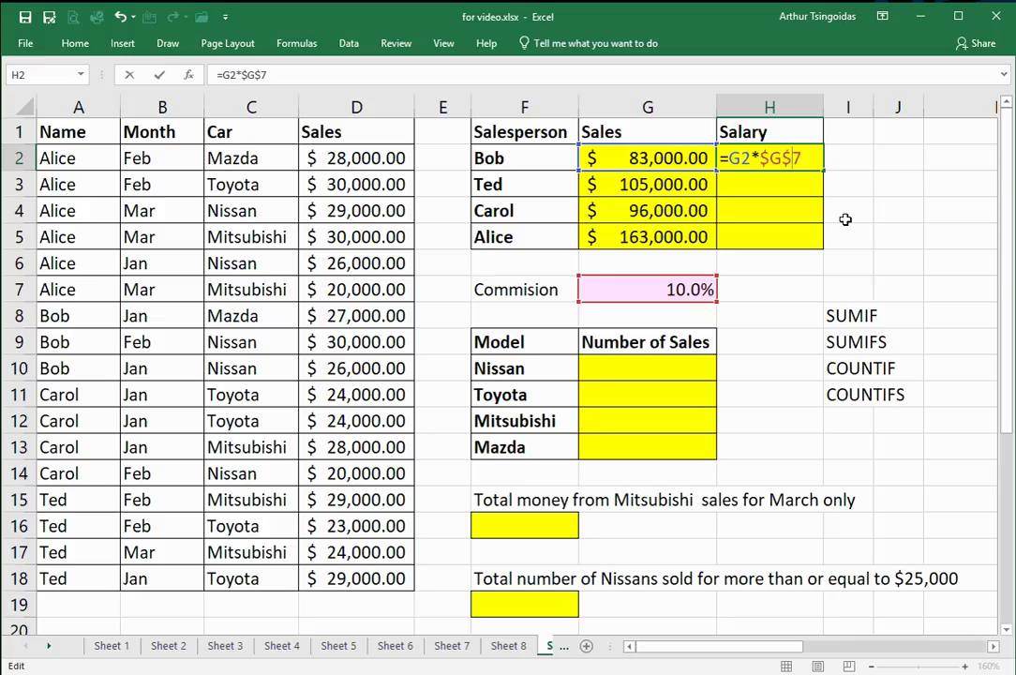
key("Return")
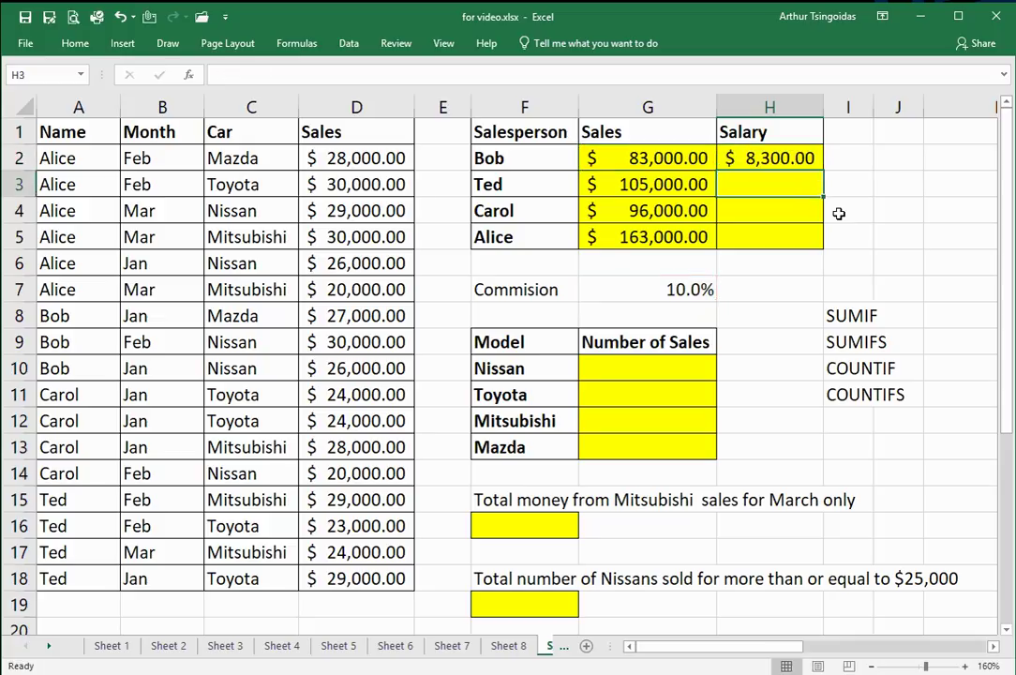
Step: Copy H2's salary formula down through H5 for the remaining salespeople
left_click(795, 156)
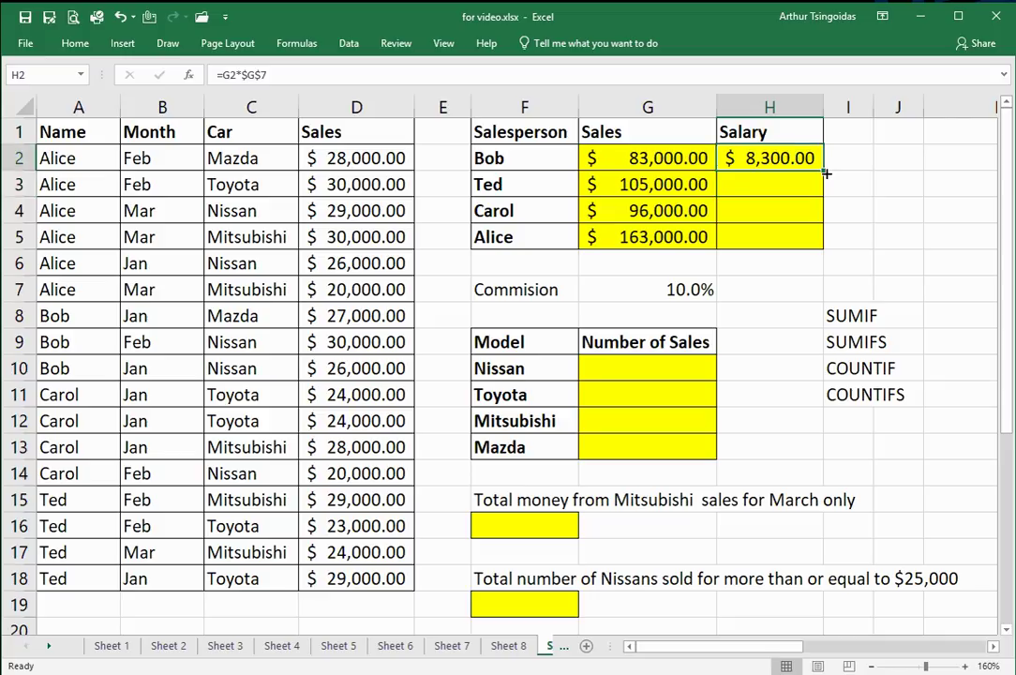
left_click_drag(825, 171, 822, 246)
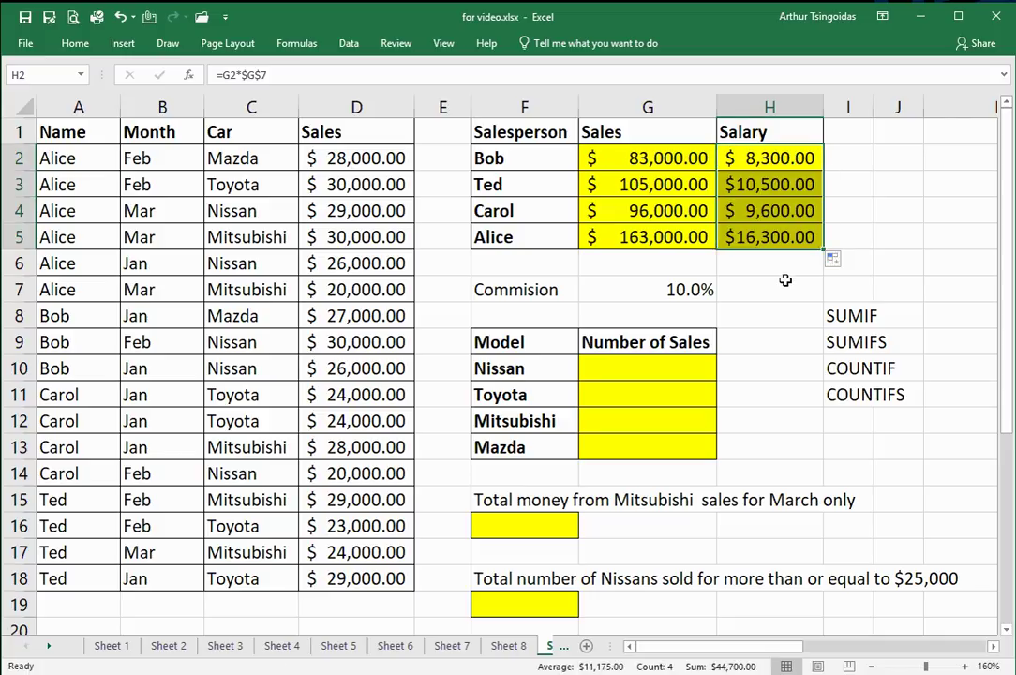
left_click(785, 280)
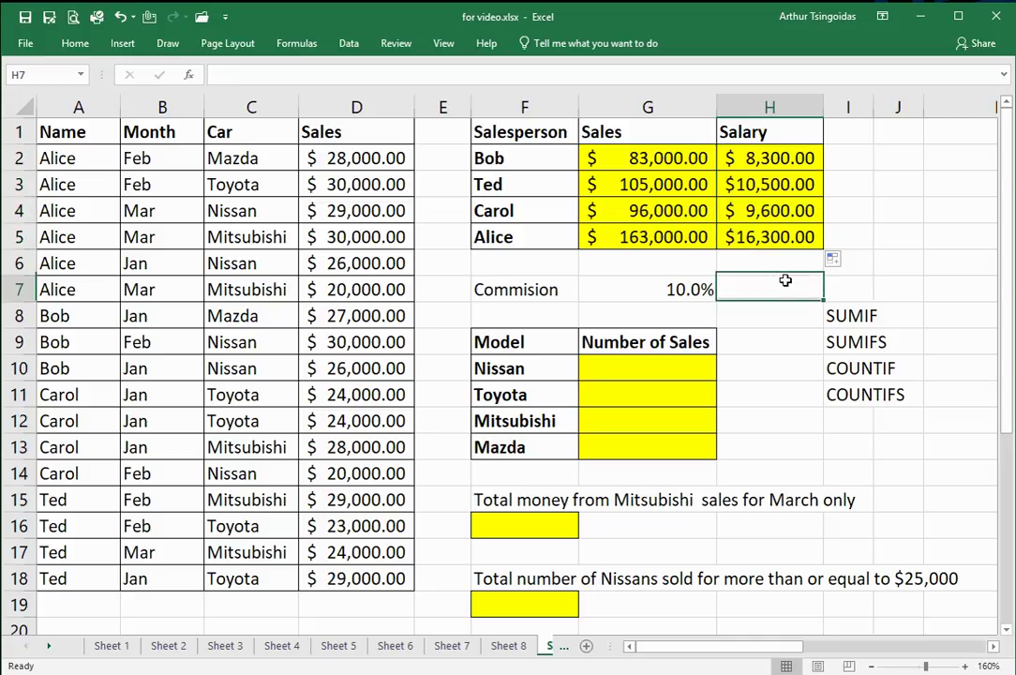
Step: Review the commission cell and compare the range and criteria arguments of G2's SUMIF formula with the matching names and sales in the table
left_click(681, 290)
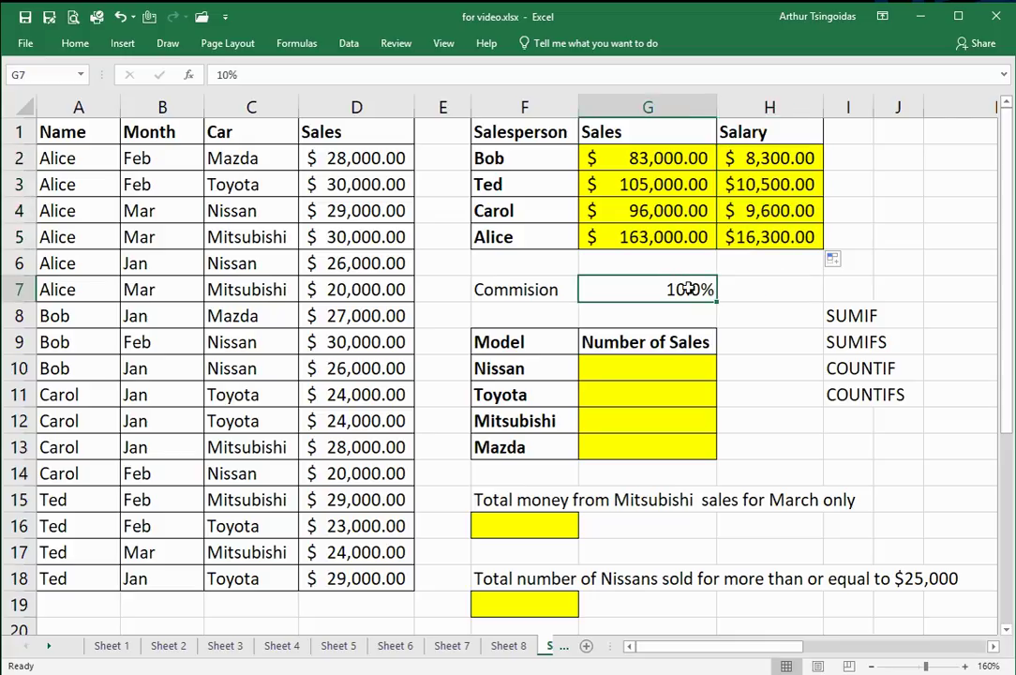
double_click(636, 157)
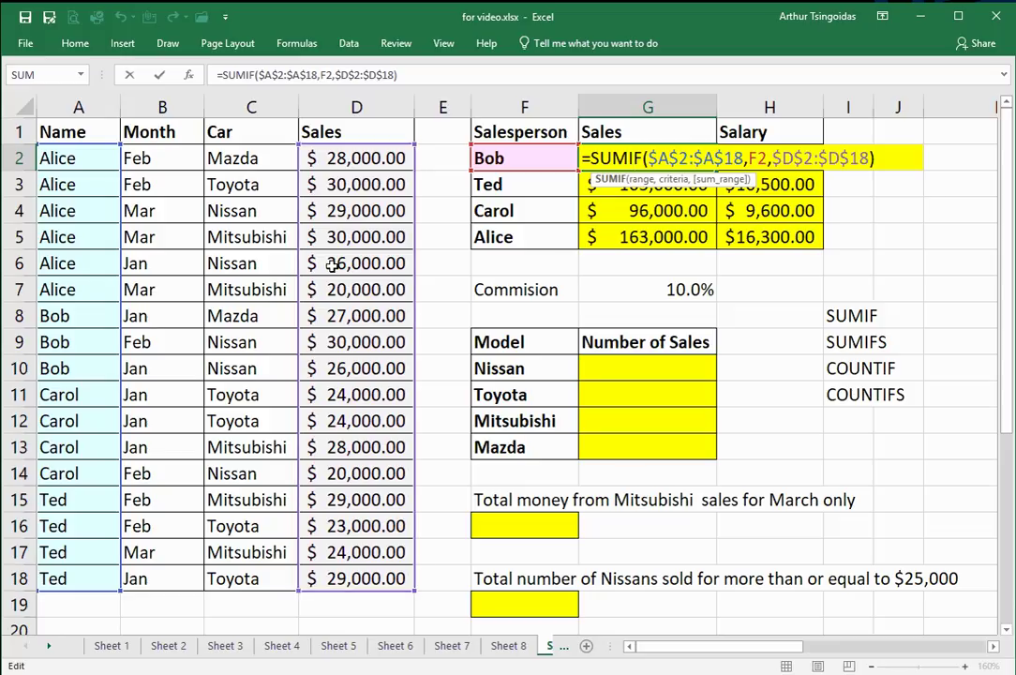
key("ctrl+Return")
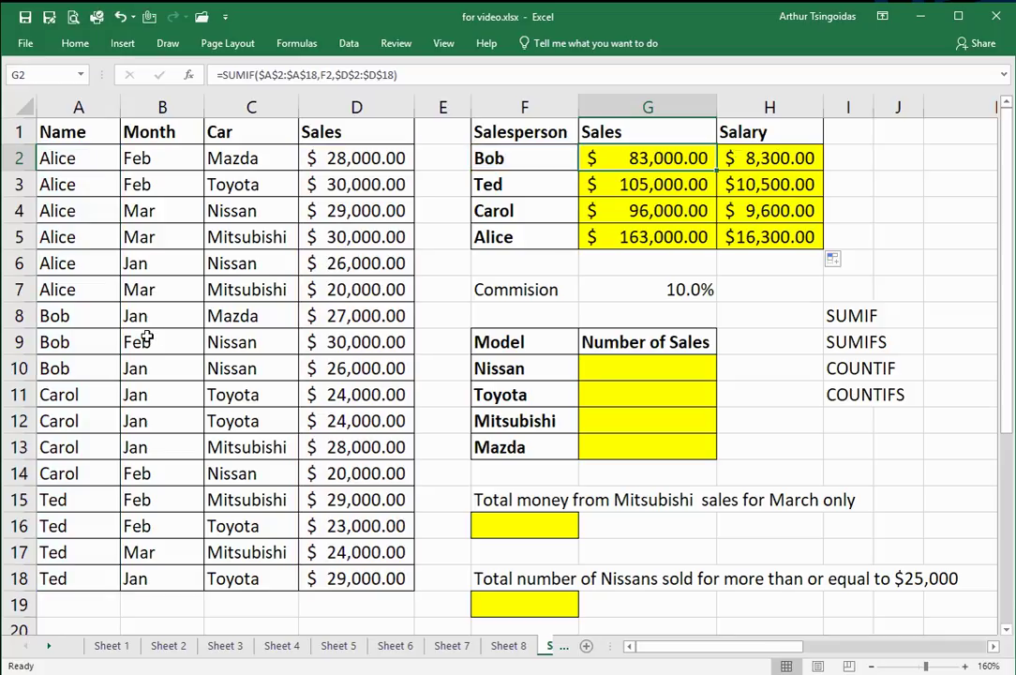
left_click_drag(336, 316, 340, 358)
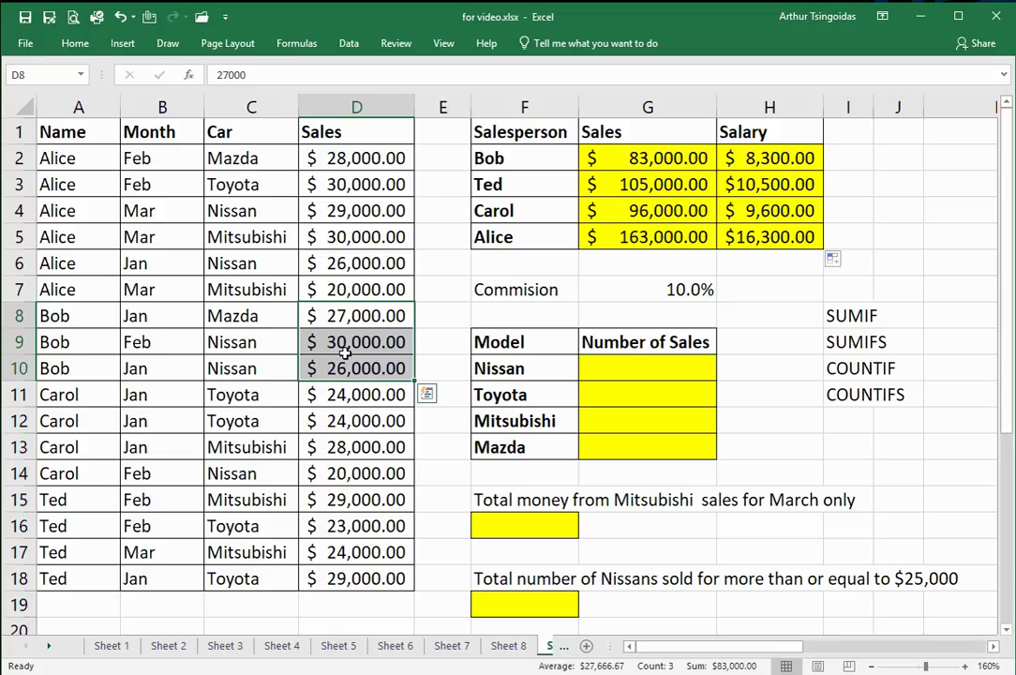
left_click_drag(77, 314, 77, 367)
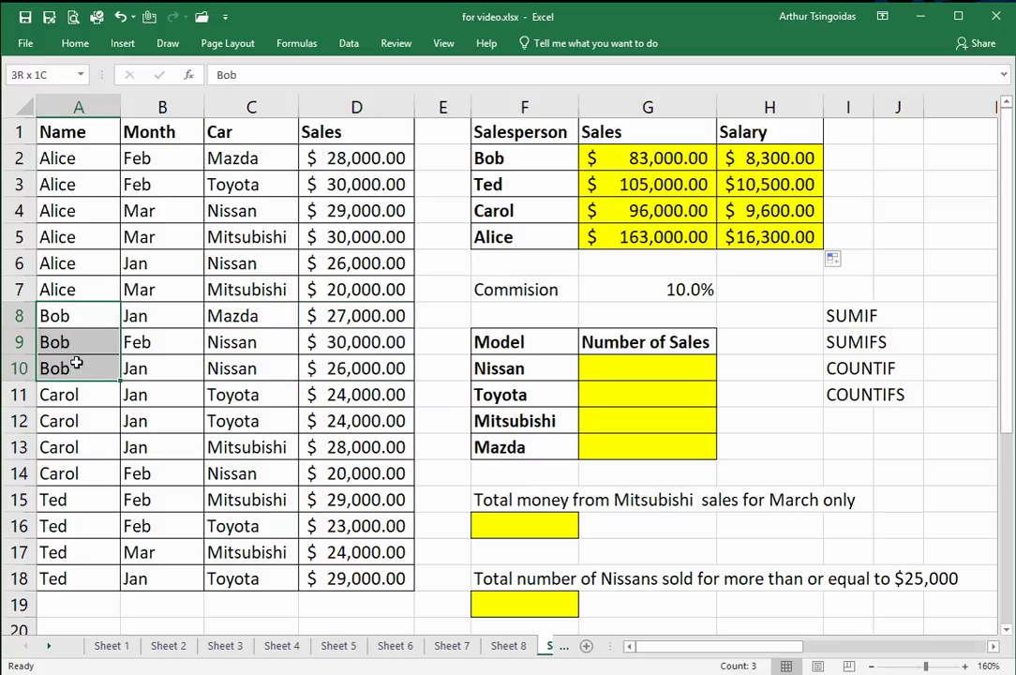
left_click(72, 165)
left_click_drag(72, 169, 91, 576)
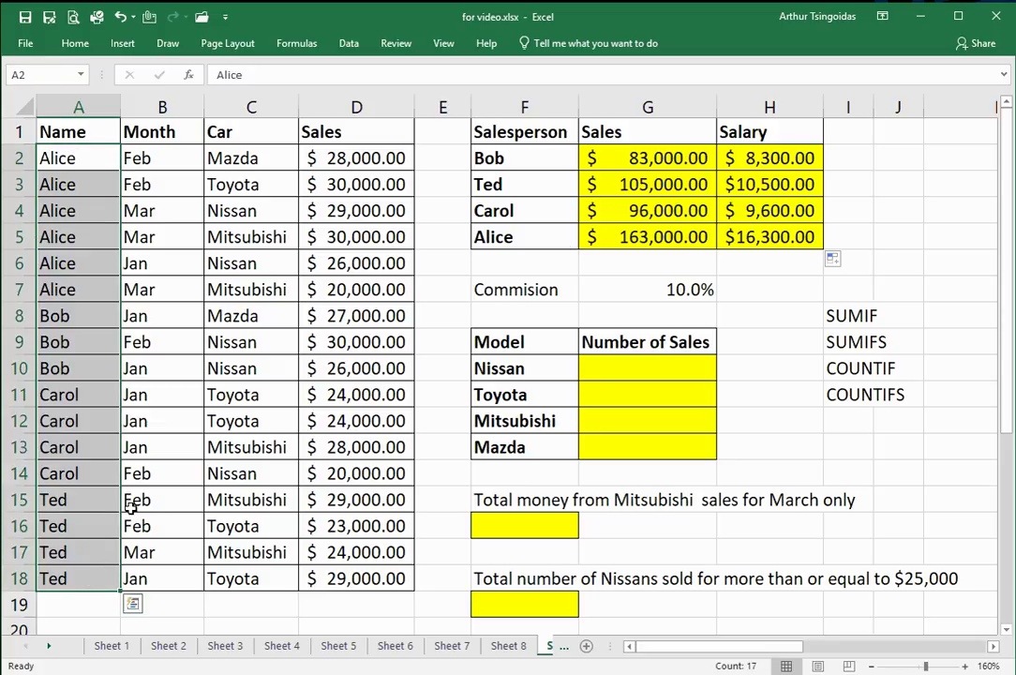
double_click(658, 159)
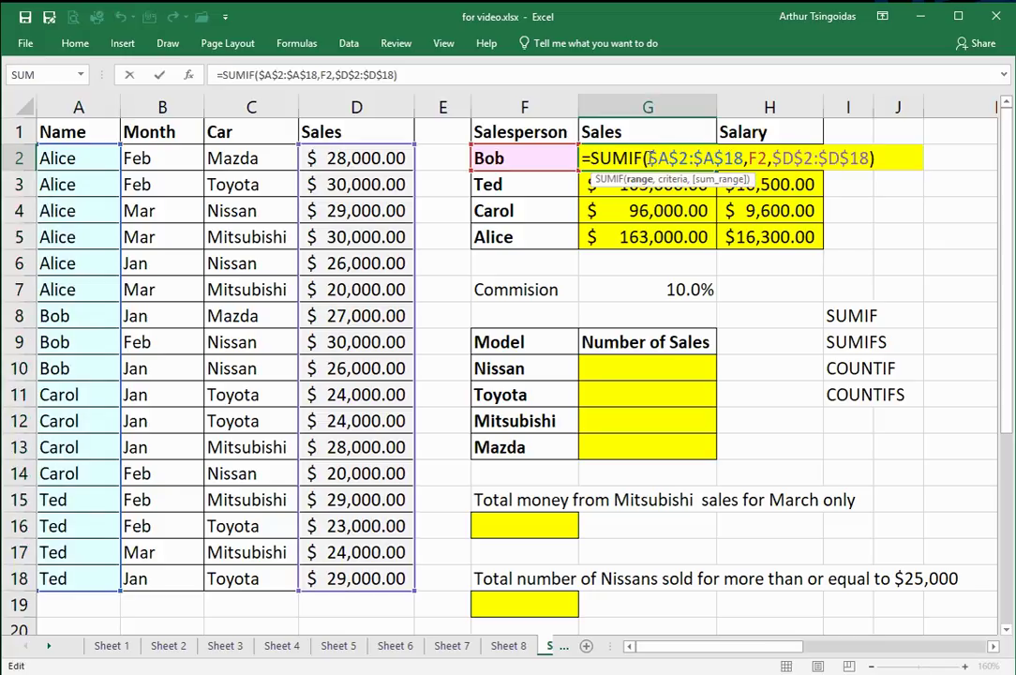
left_click_drag(649, 159, 746, 158)
left_click_drag(747, 158, 767, 158)
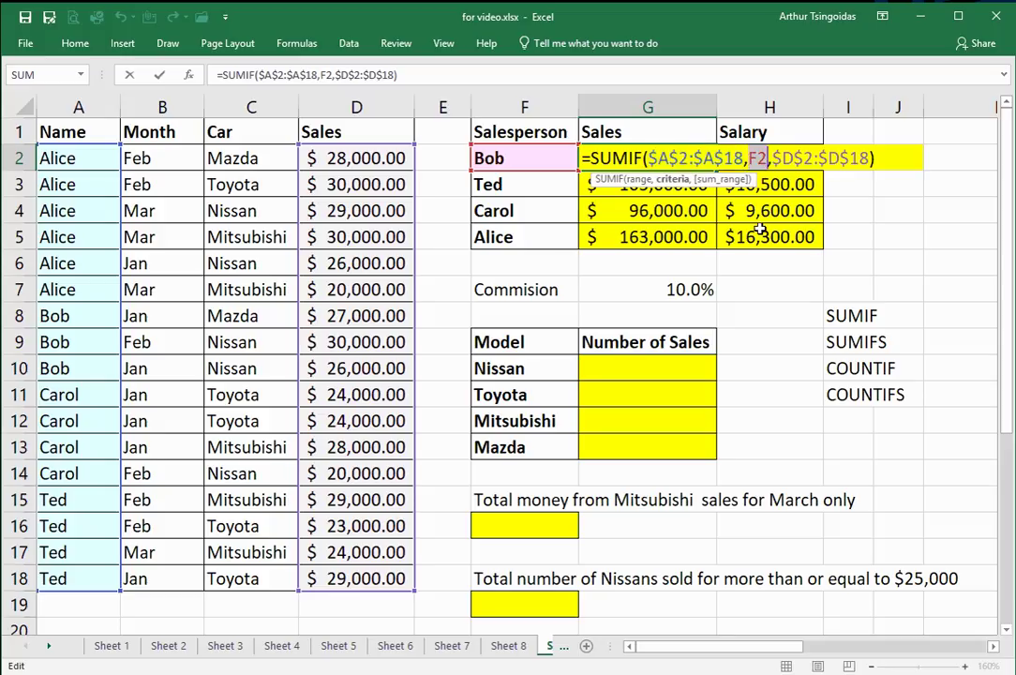
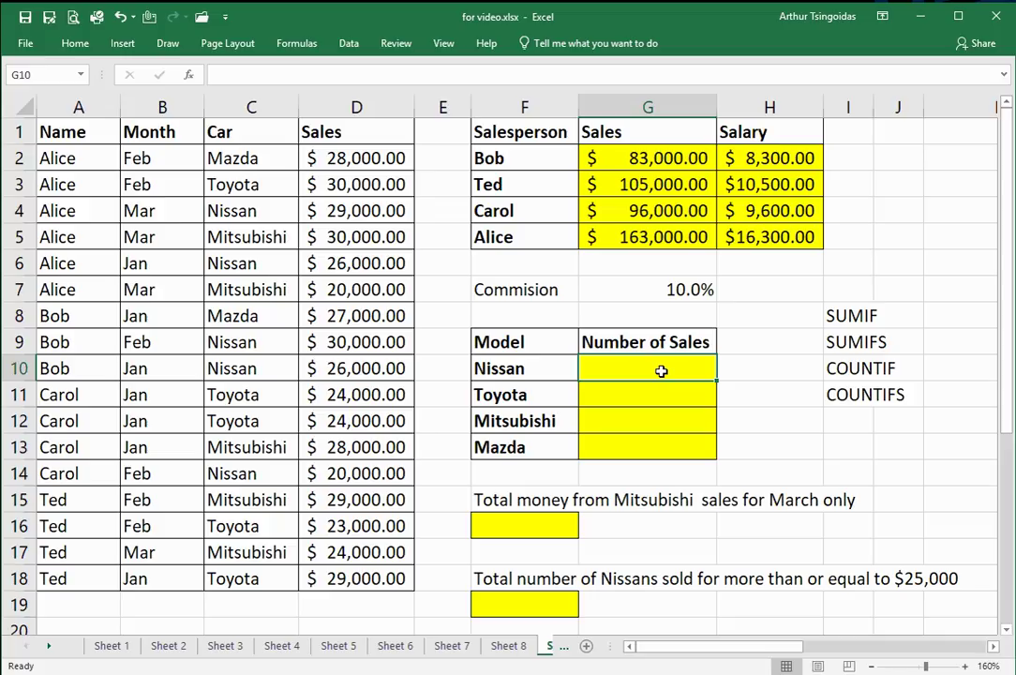
Step: In G10, write =COUNTIF(C2:C18,F10) to count the sales of the Nissan model
double_click(661, 371)
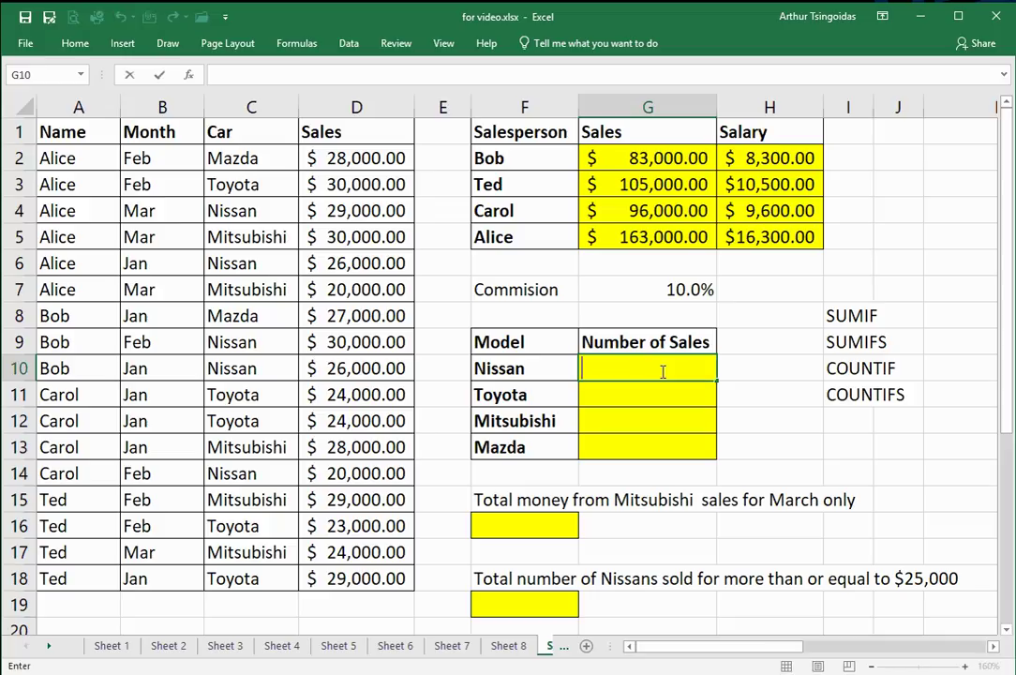
type("=")
type("COUNTIF")
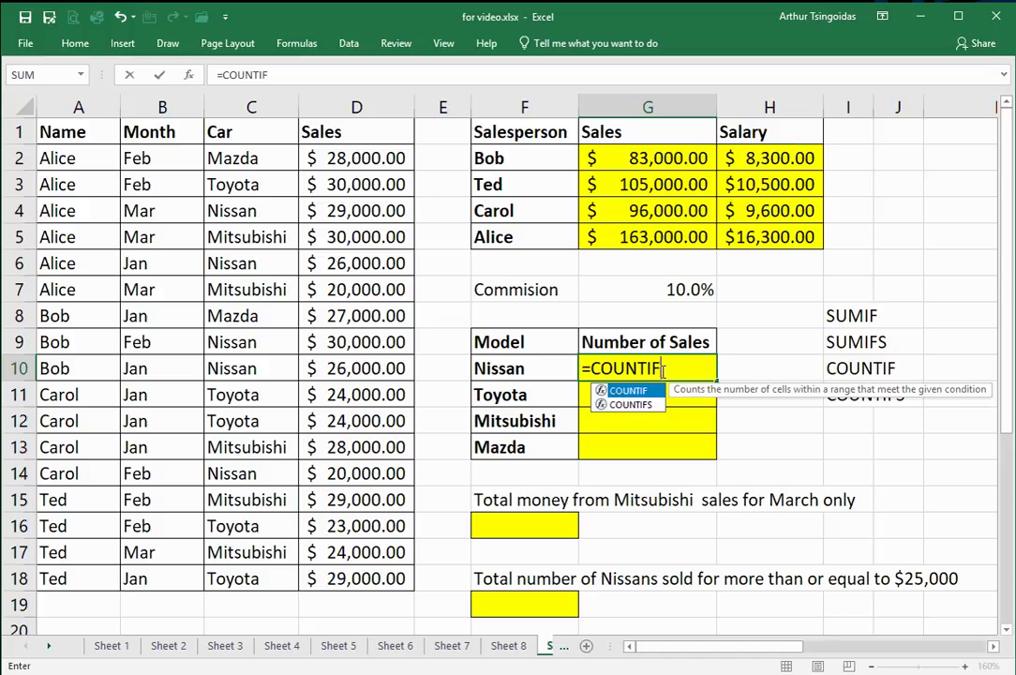
type("(")
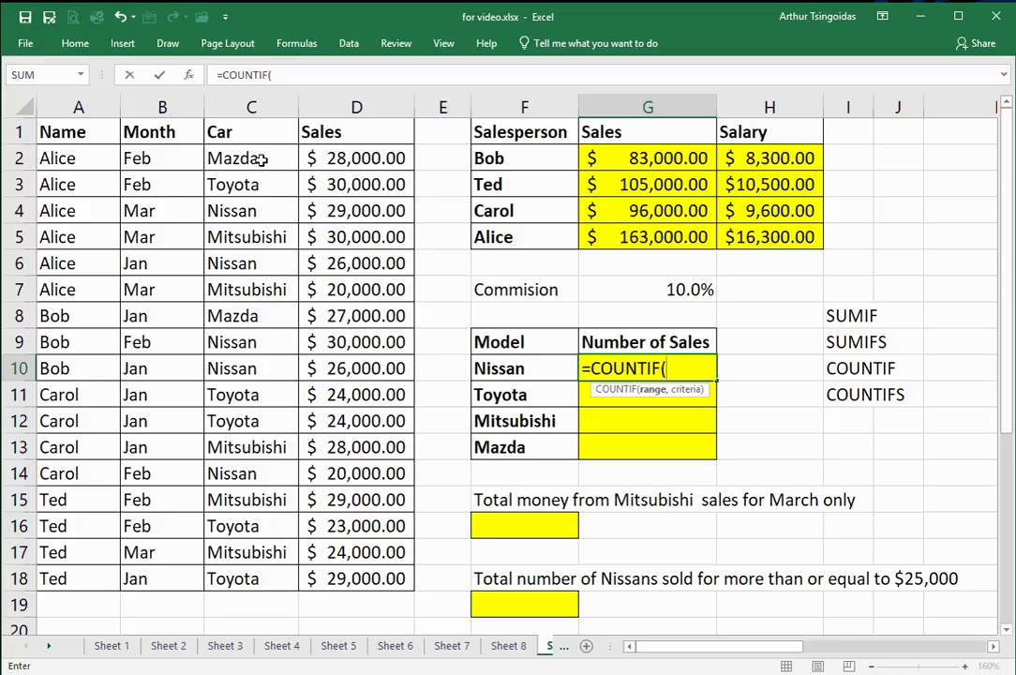
left_click_drag(250, 158, 240, 569)
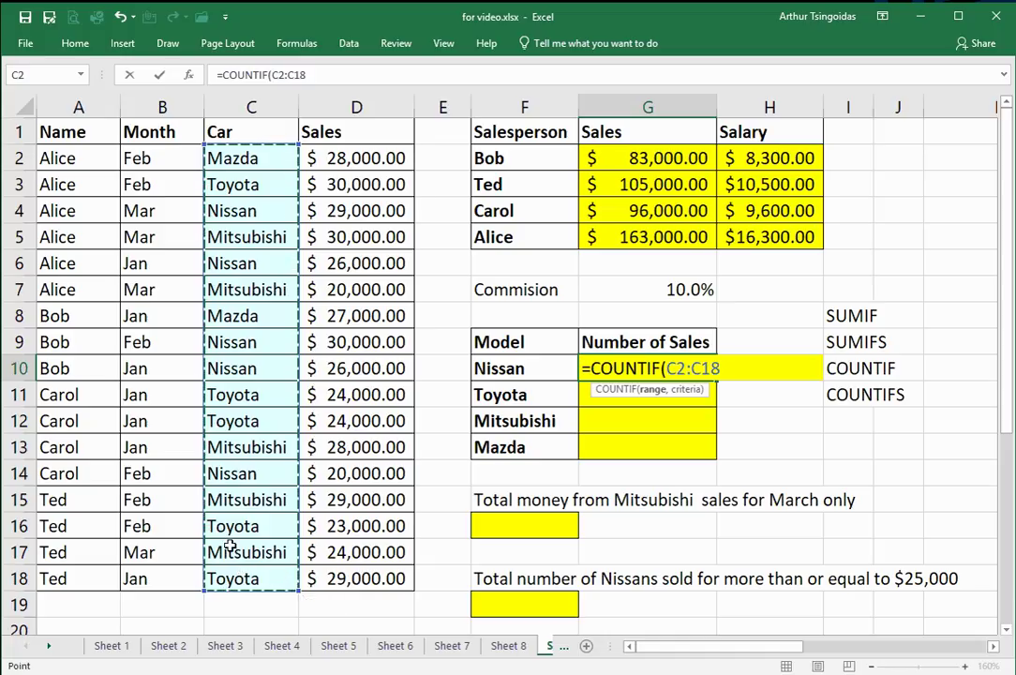
type(",")
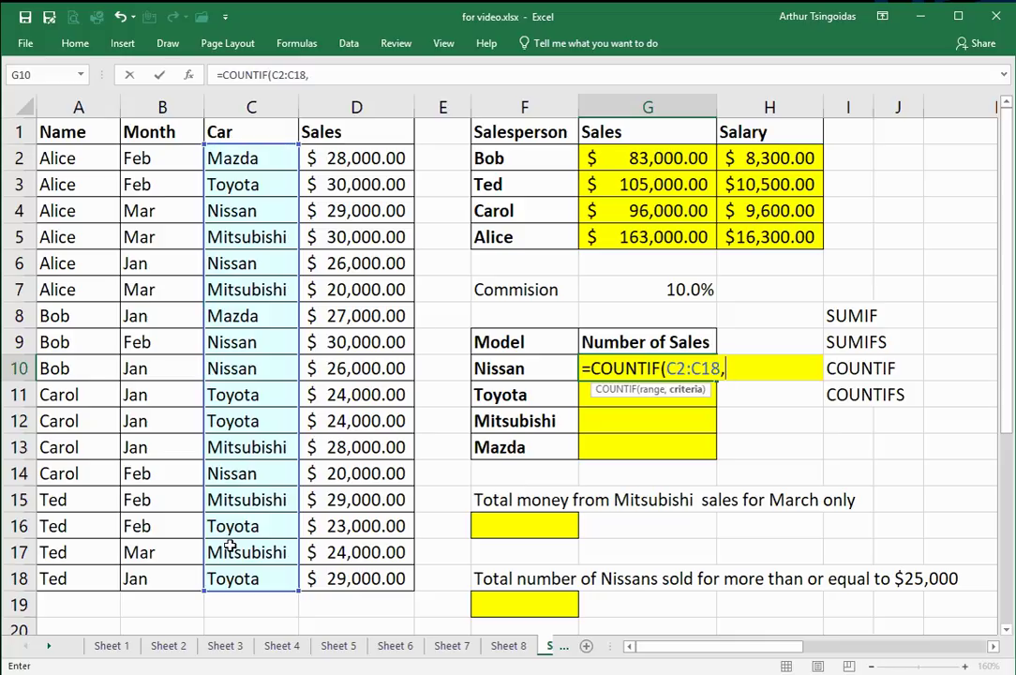
left_click(532, 371)
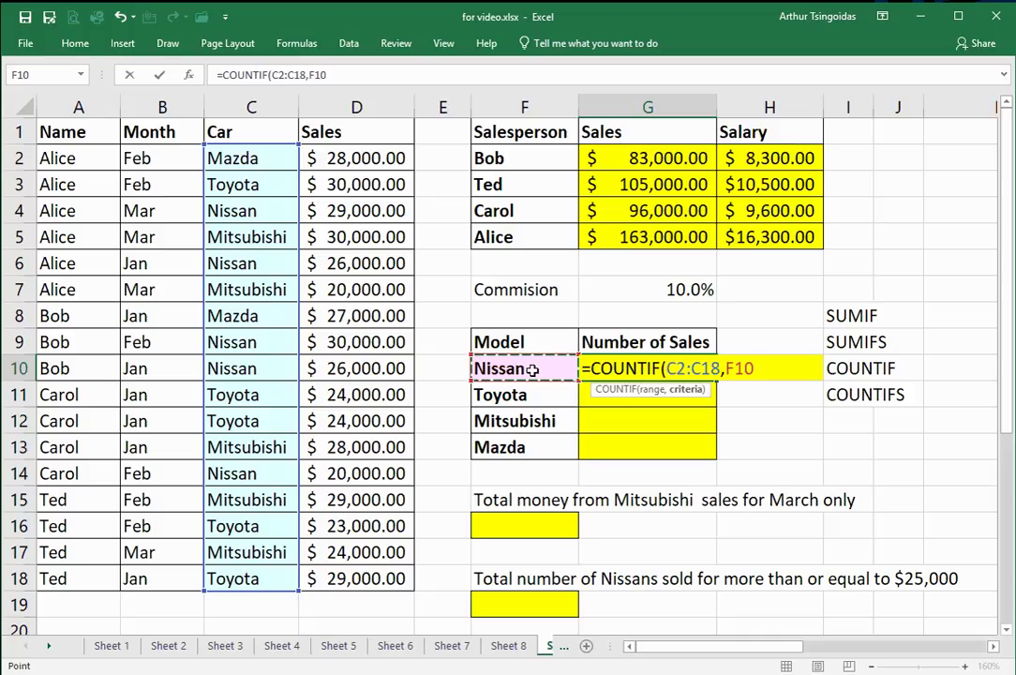
type(")")
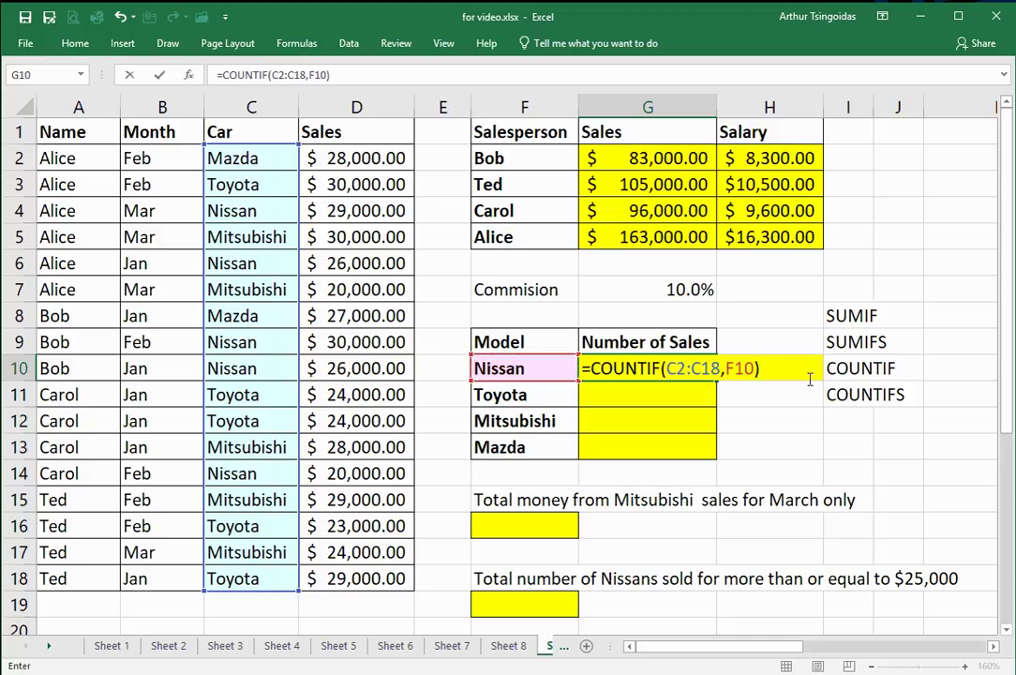
Step: Make the range in G10's COUNTIF formula absolute as $C$2:$C$18, keep F10 relative, and copy the formula down through G13
left_click_drag(726, 369, 756, 369)
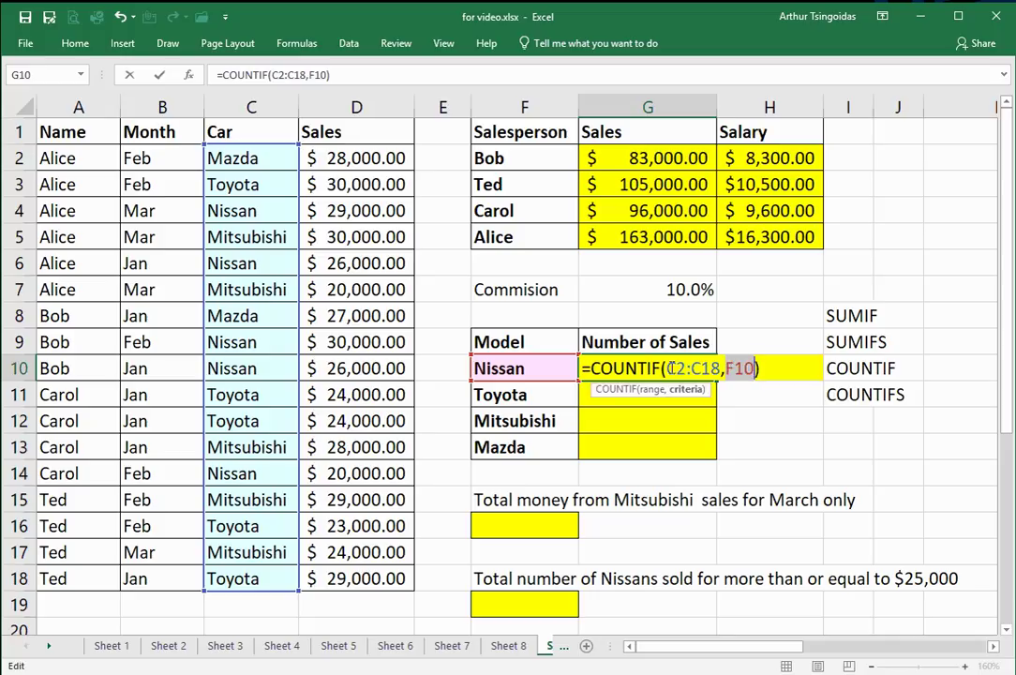
left_click(668, 369)
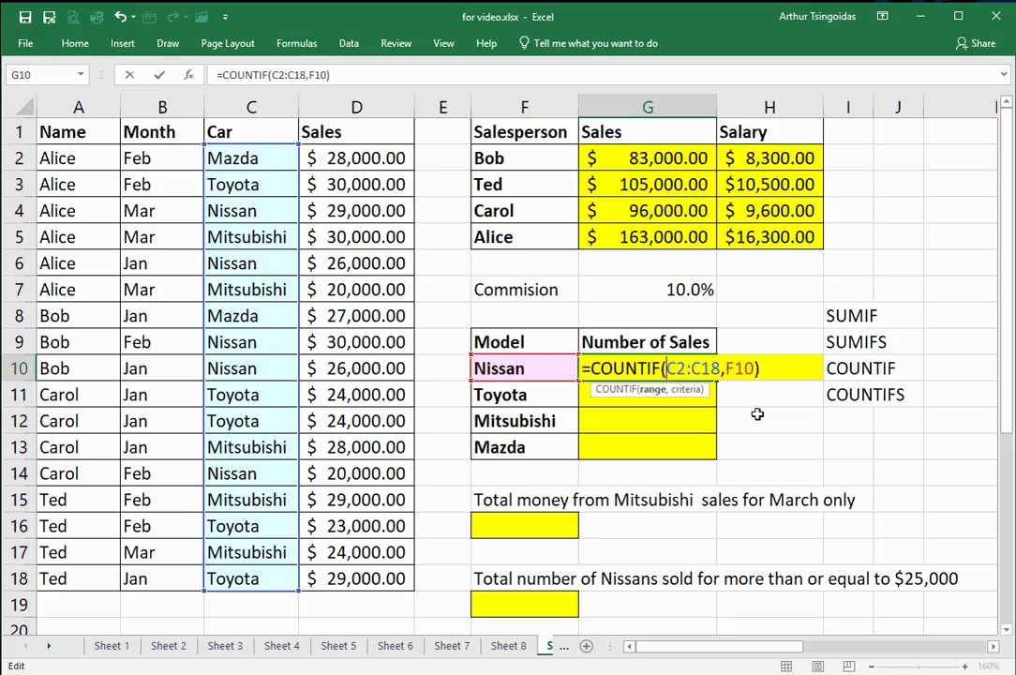
type("$")
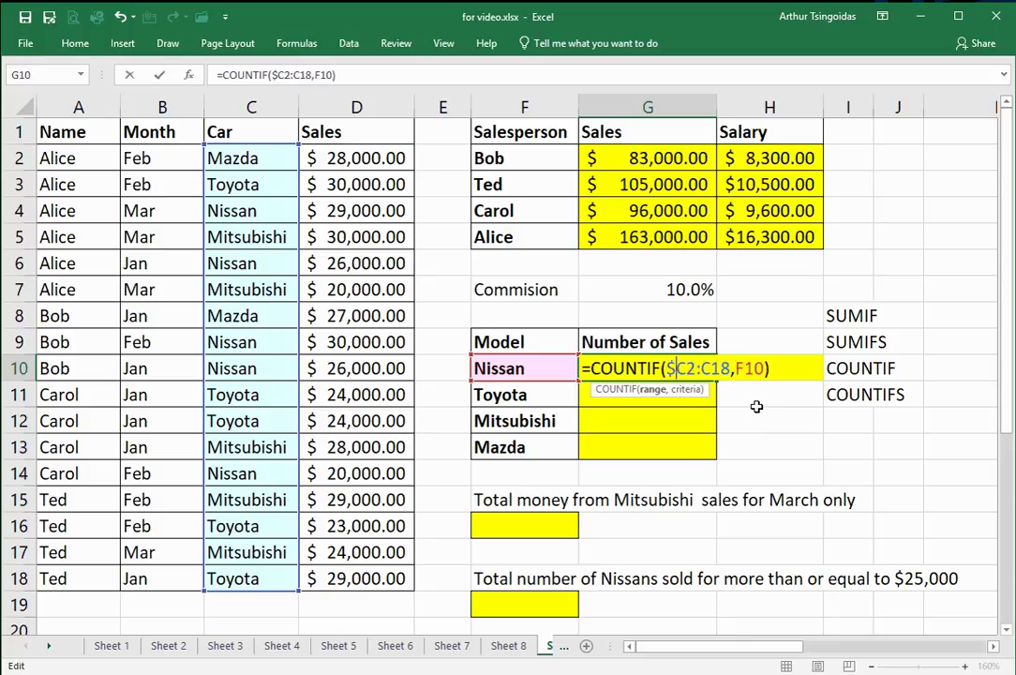
left_click(691, 368)
type("$")
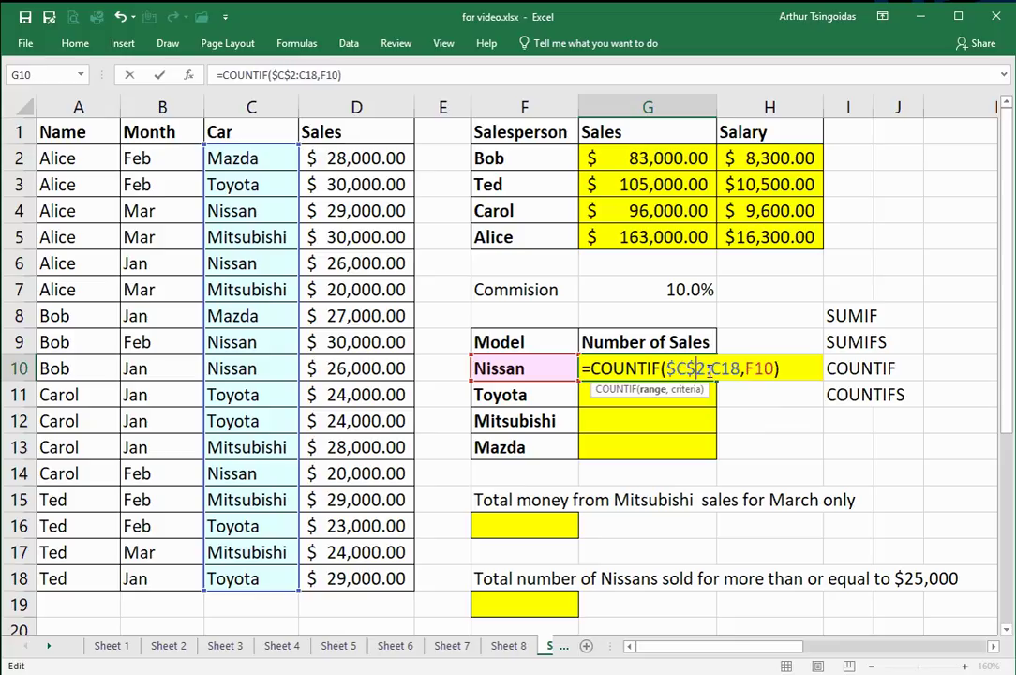
left_click(710, 369)
type("$")
left_click(729, 369)
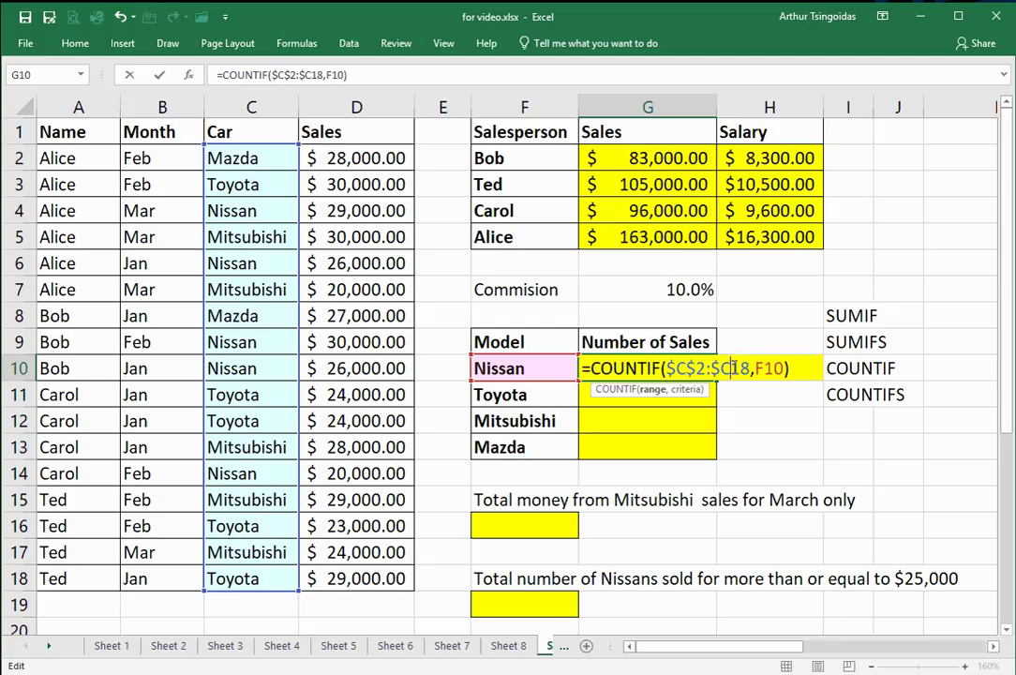
type("$")
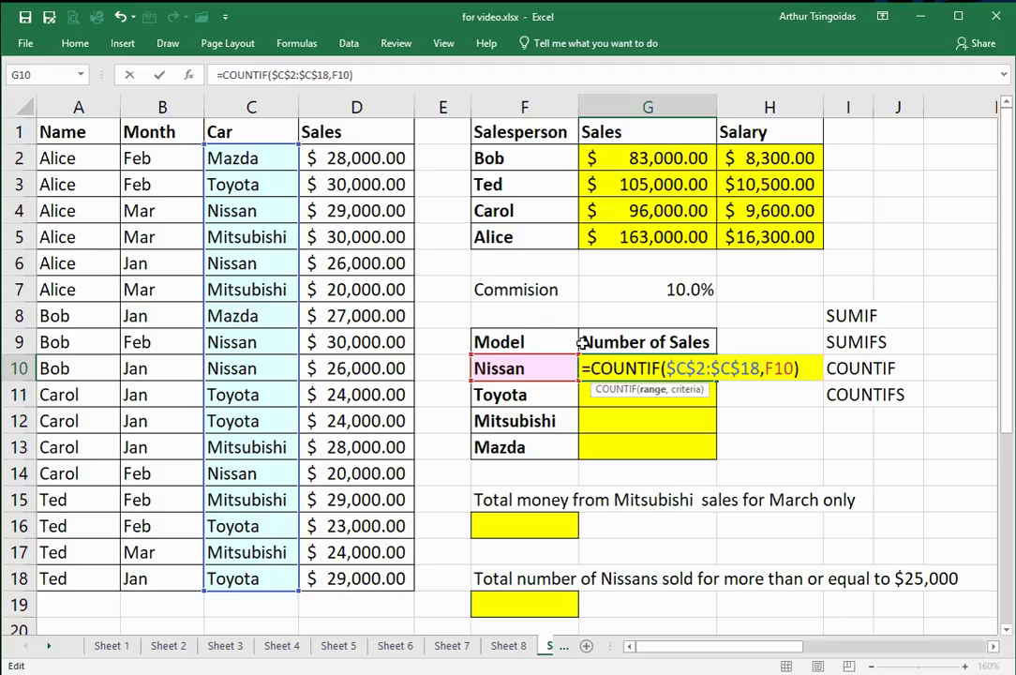
key("Return")
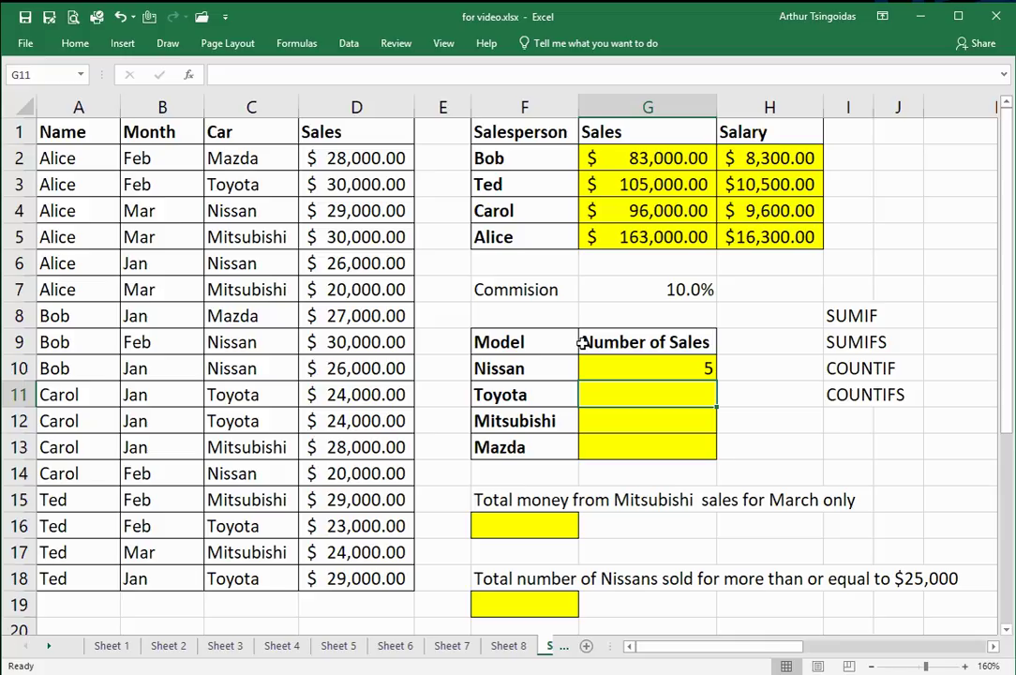
left_click(664, 366)
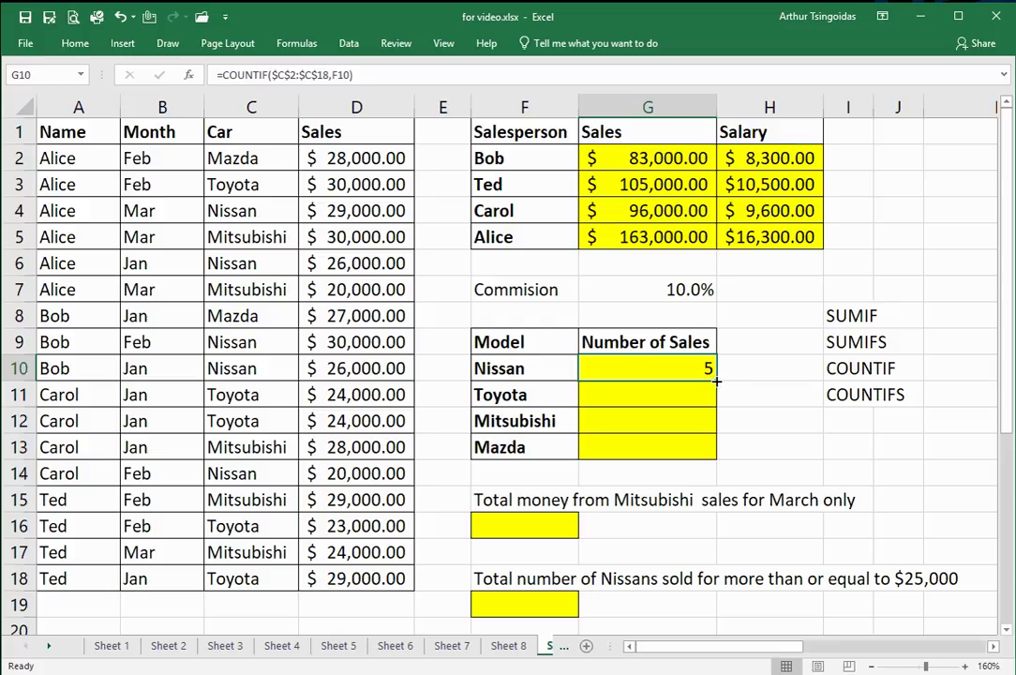
double_click(716, 381)
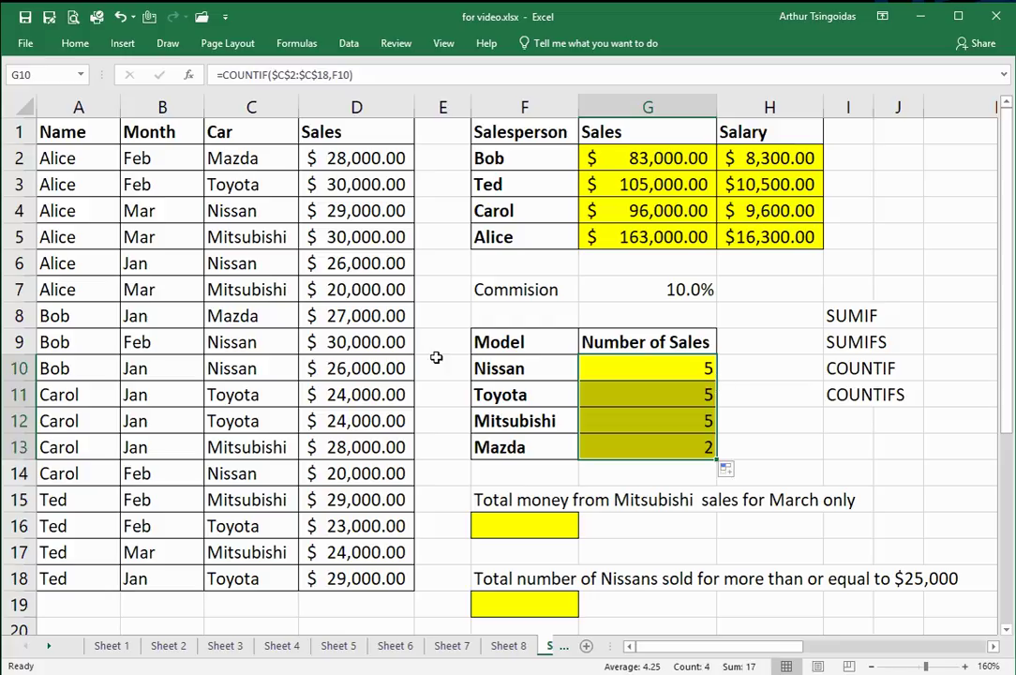
Step: Sort the sales table by the Car column from A to Z and select the Nissan entries to check their count
left_click(256, 344)
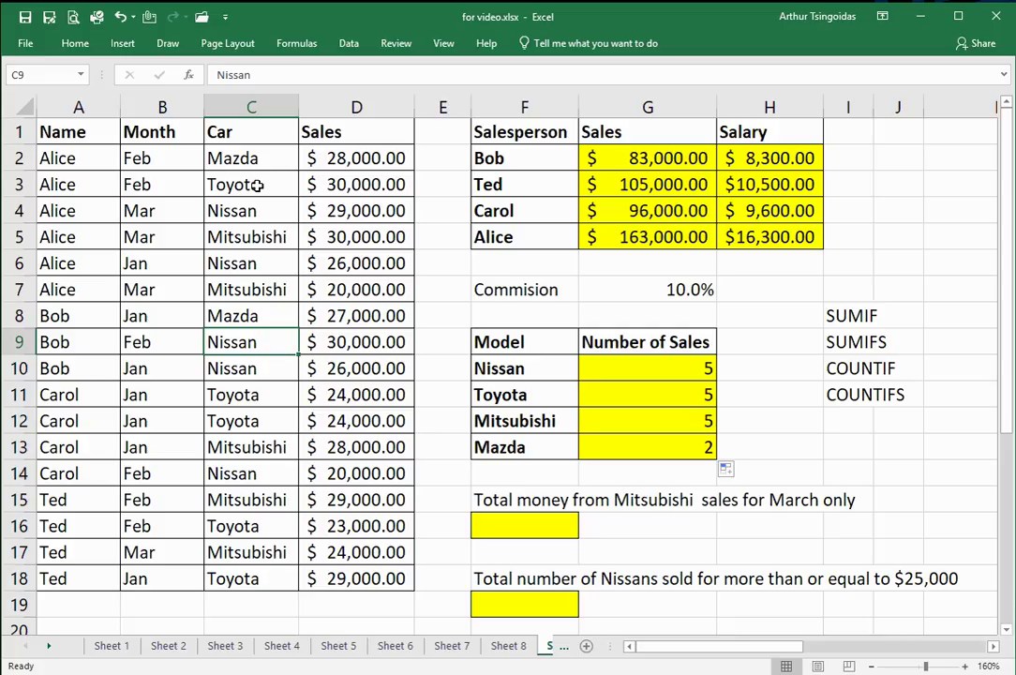
left_click(349, 45)
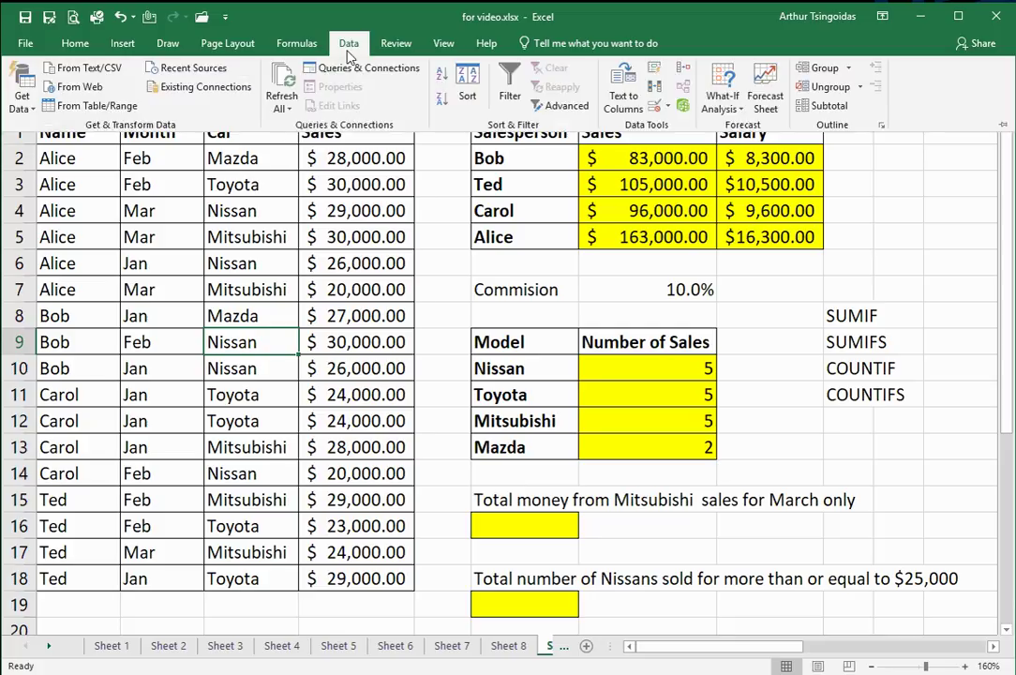
left_click(441, 76)
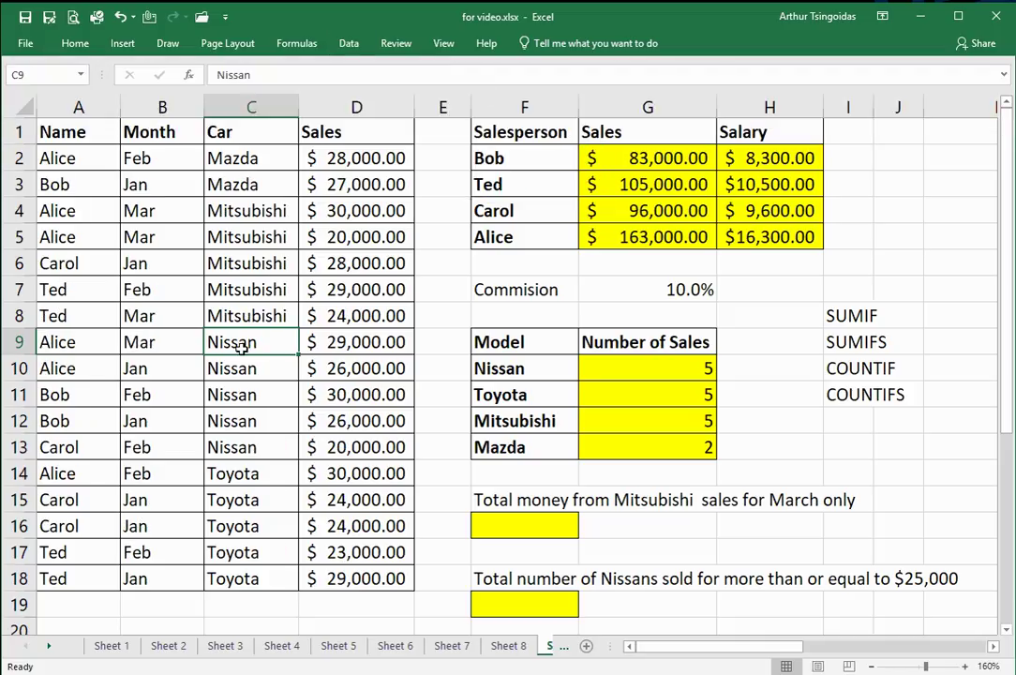
left_click_drag(242, 347, 238, 449)
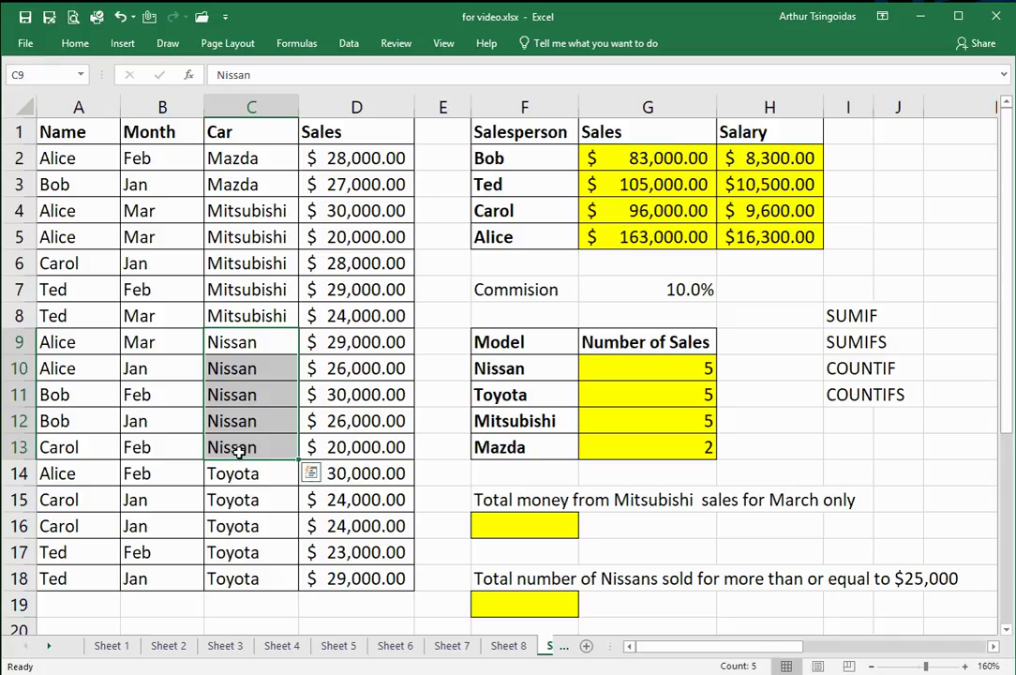
Step: In F16, start a SUMIFS formula with sum range D2:D18, first criteria range C2:C18 and criterion "Mitsubishi"
left_click(514, 524)
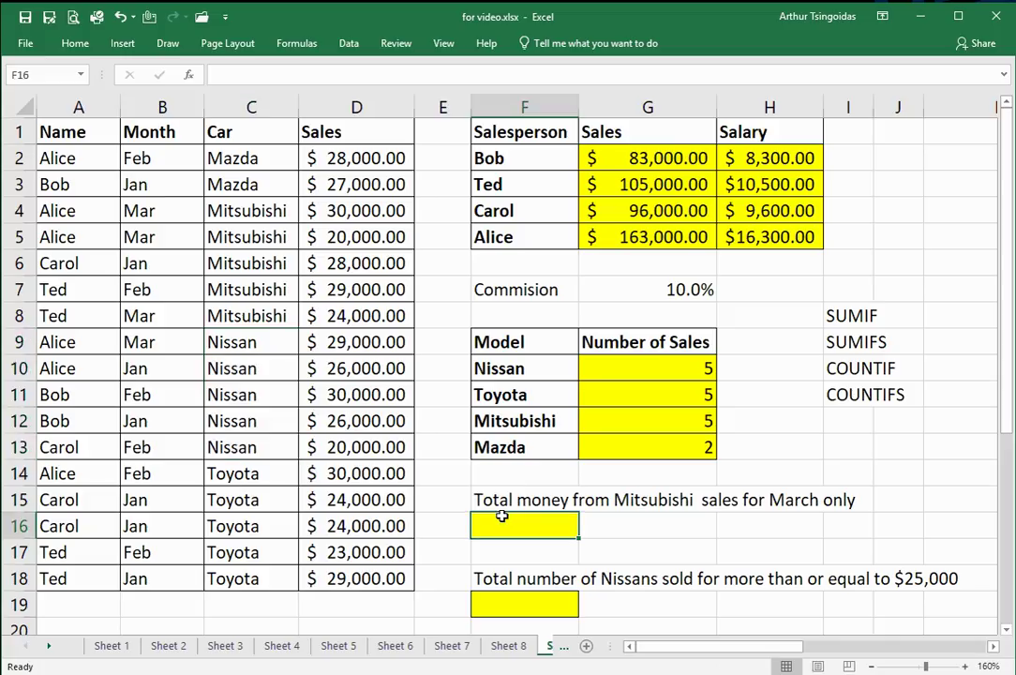
double_click(491, 526)
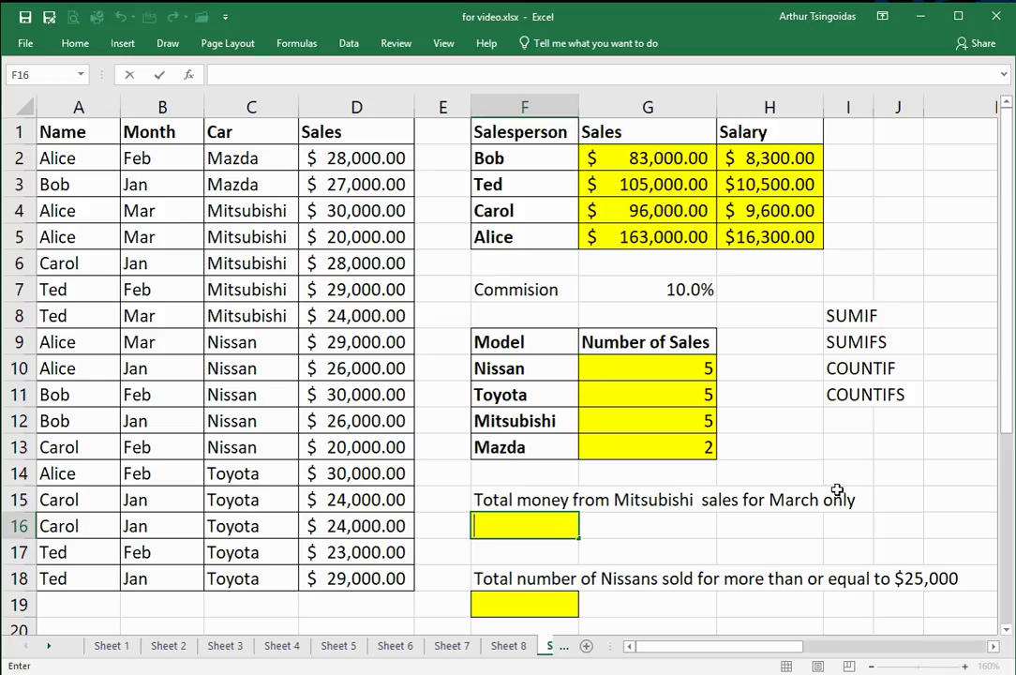
type("=")
type("SUMIFS")
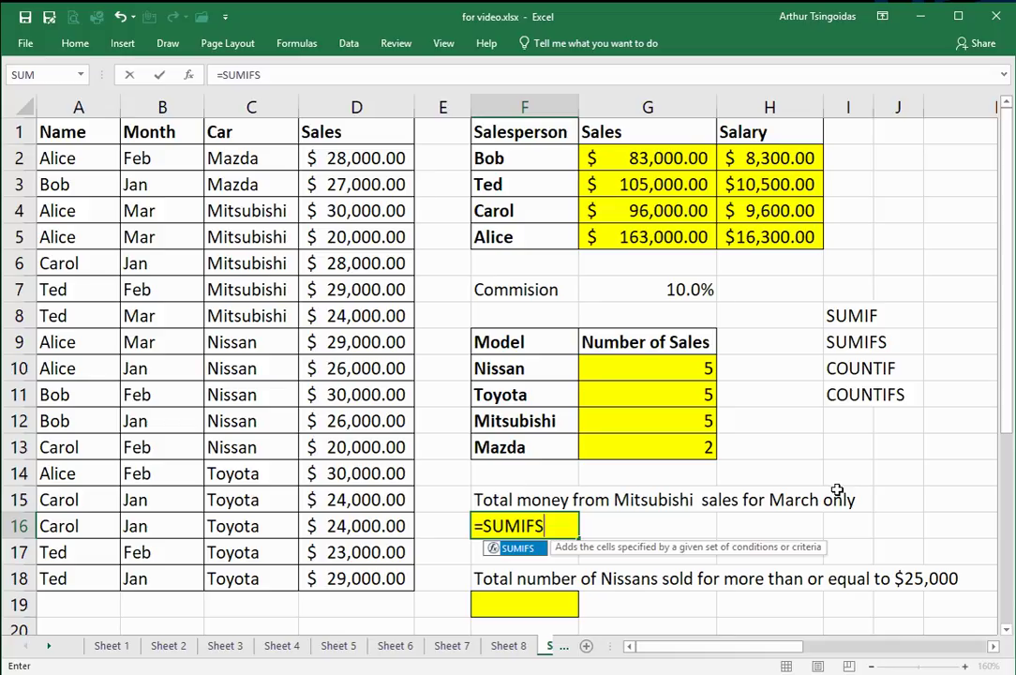
type("(")
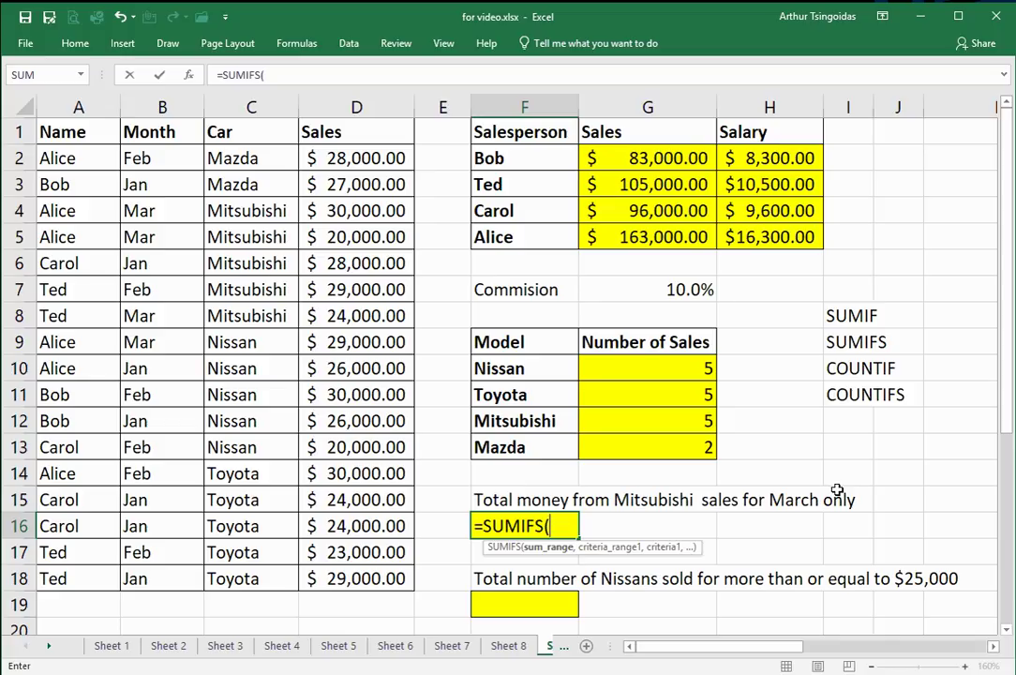
left_click_drag(351, 155, 330, 577)
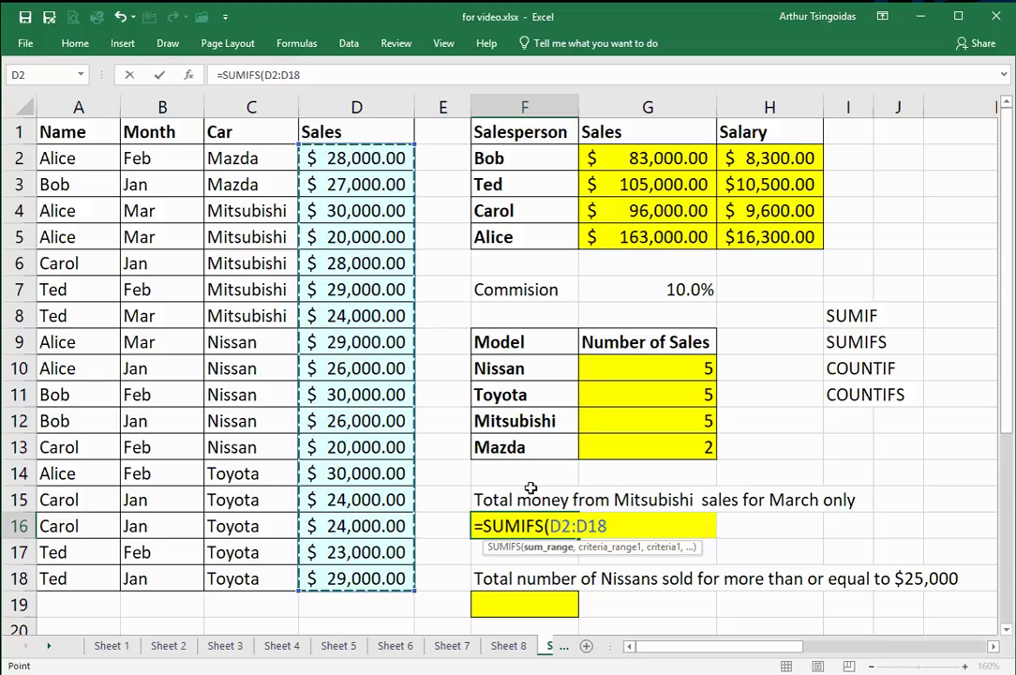
type(",")
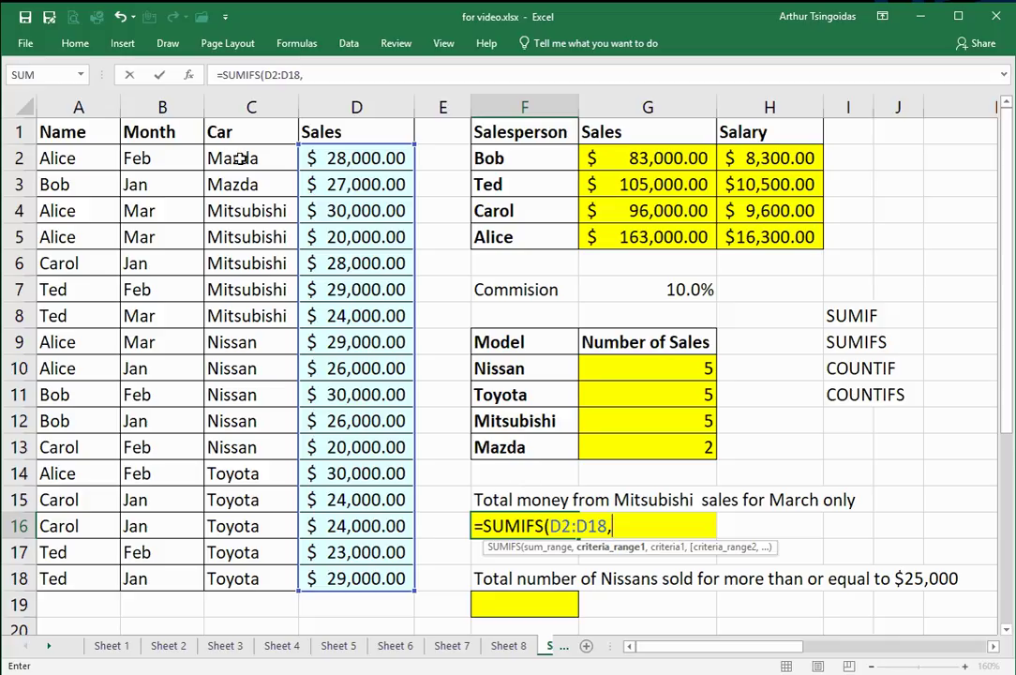
left_click_drag(240, 158, 256, 568)
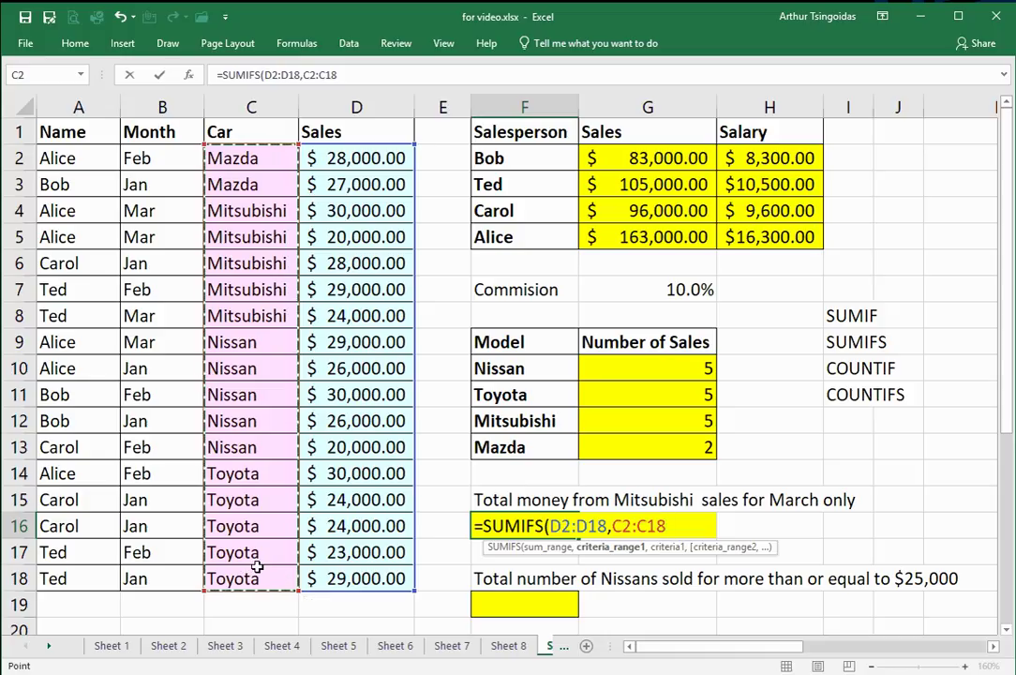
type(",")
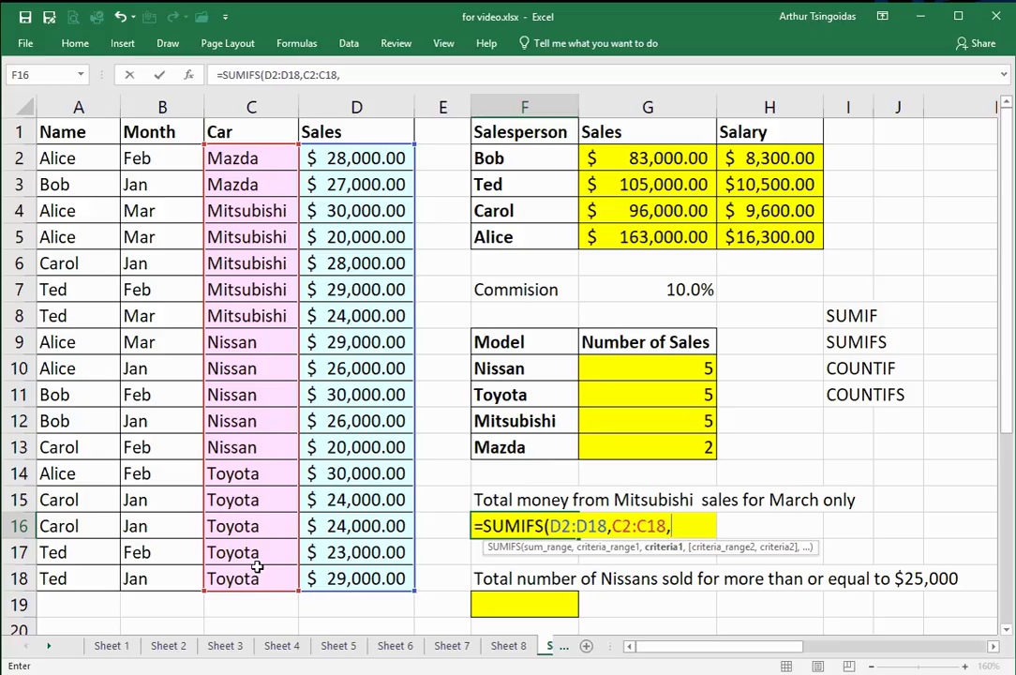
type("\"Mitsubishi")
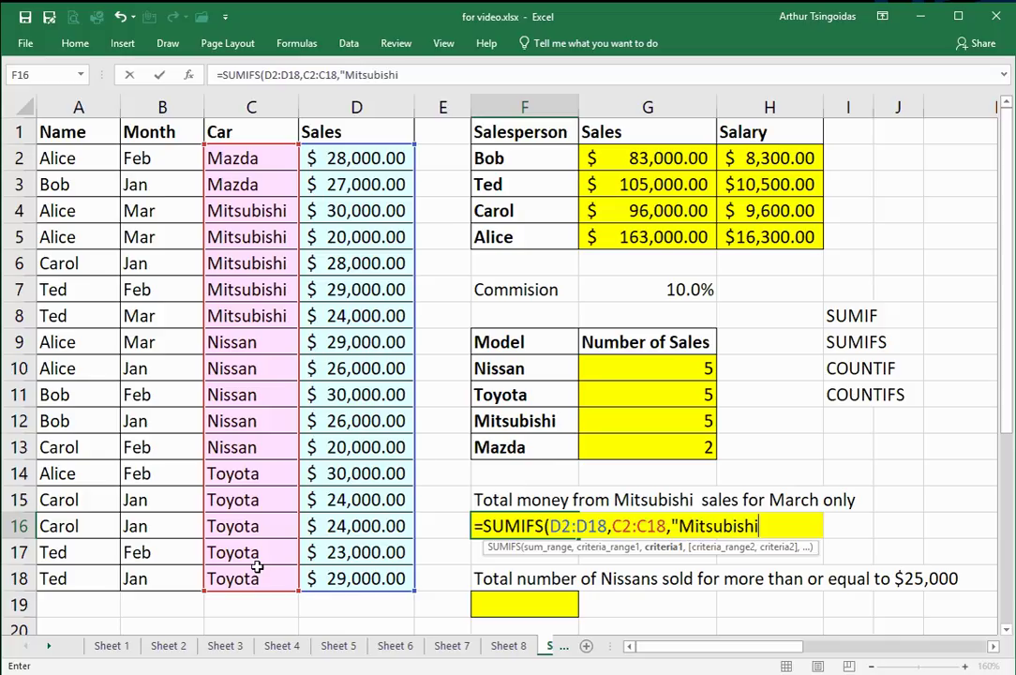
type("\",")
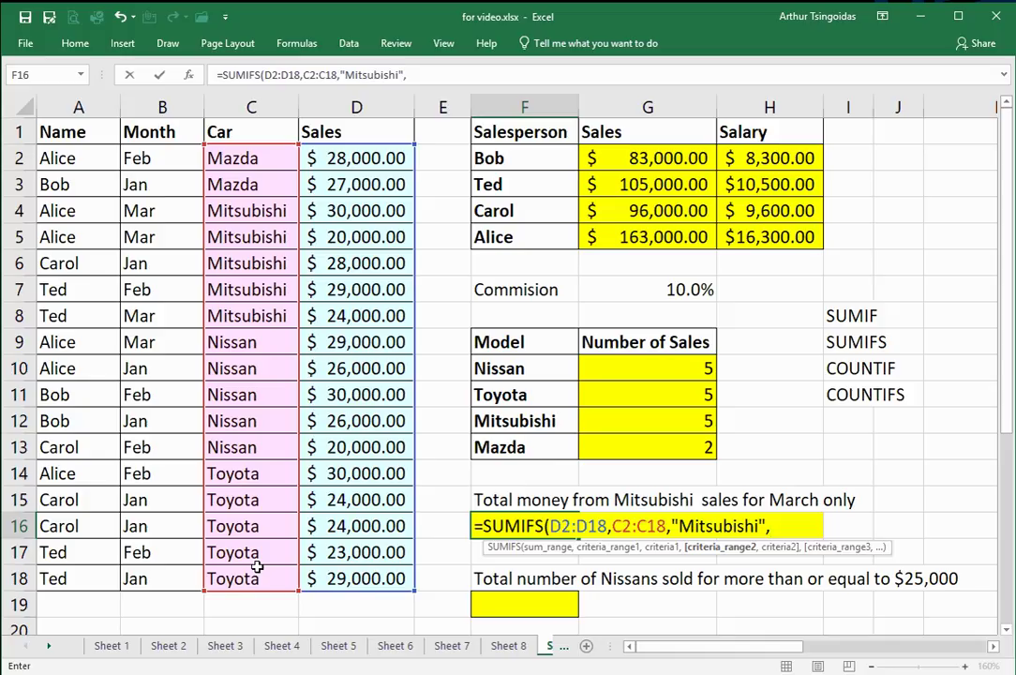
Step: Add the month range B2:B18 with criterion "Mar" to F16's SUMIFS formula and commit it
left_click(153, 161)
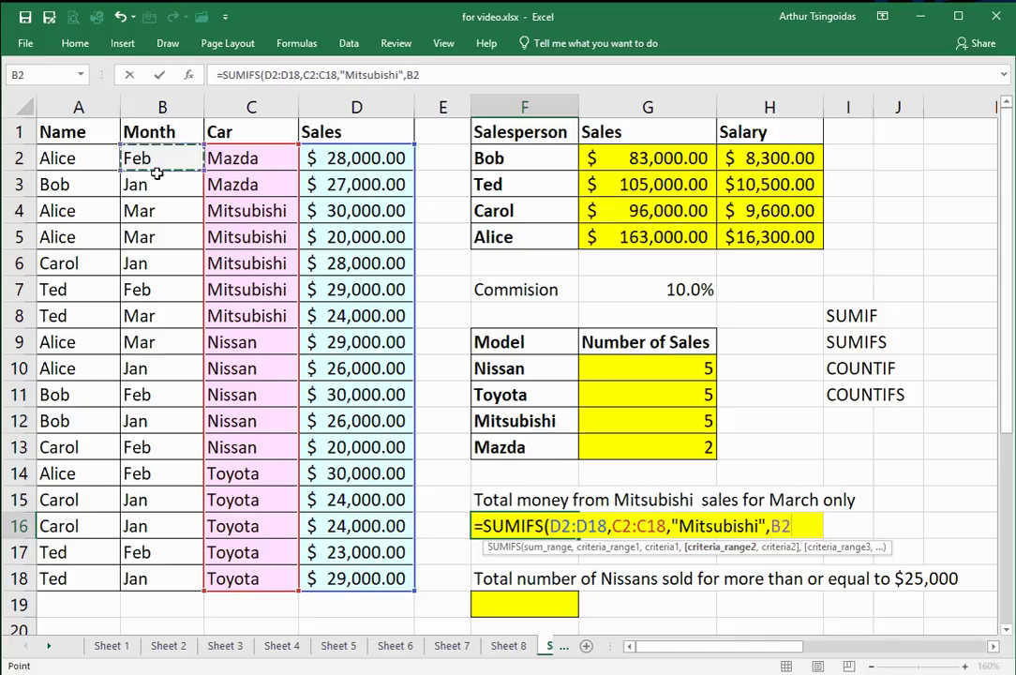
left_click_drag(156, 173, 150, 570)
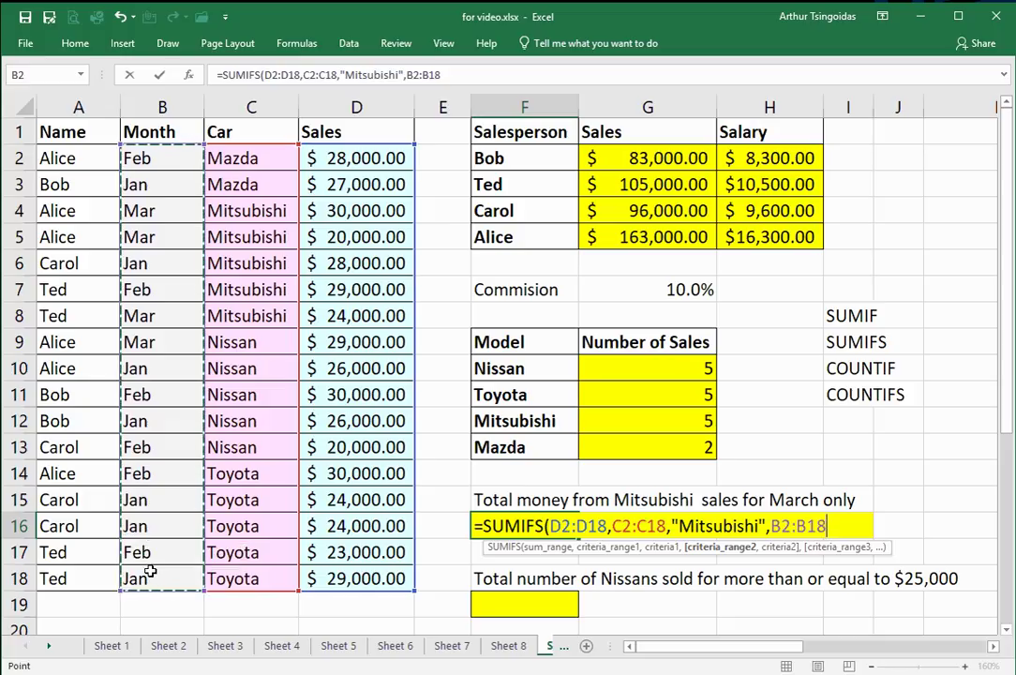
type(",")
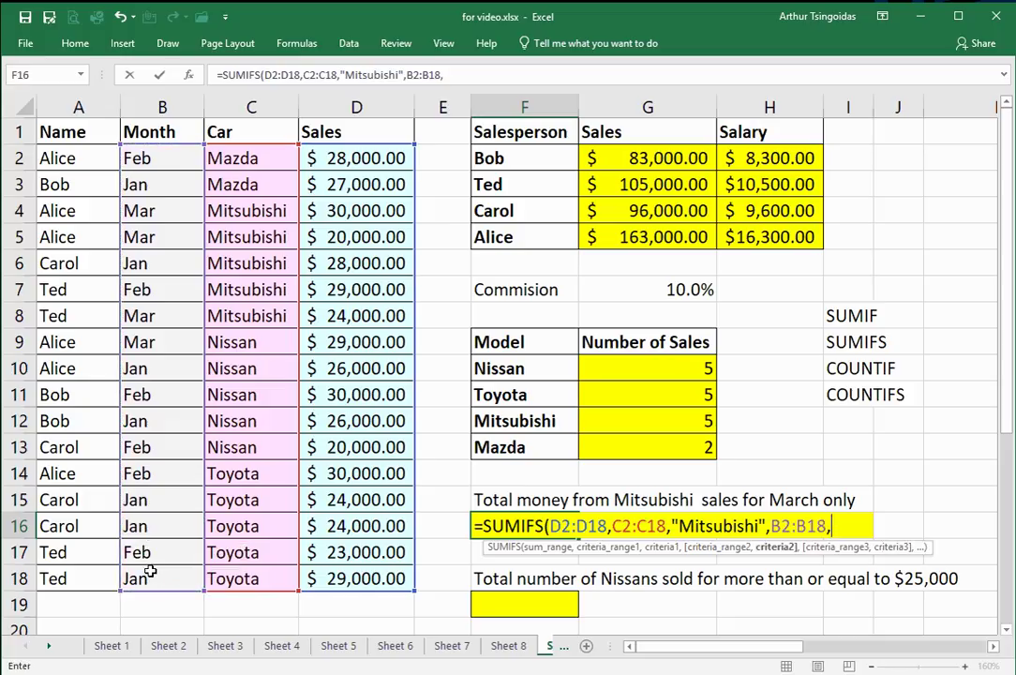
type("\"Mar")
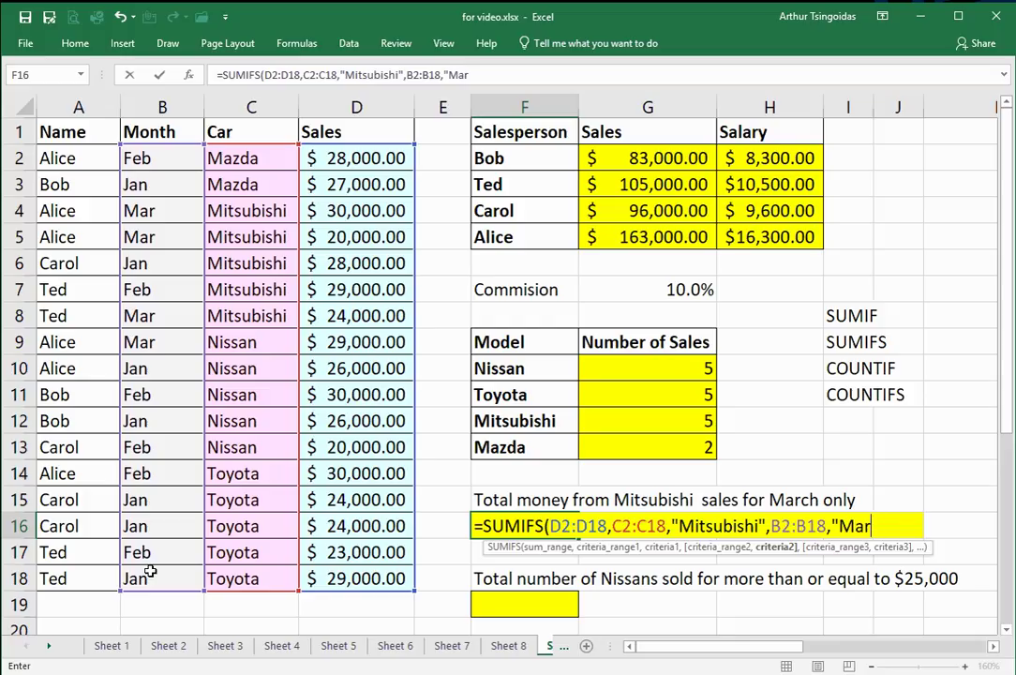
type("\")")
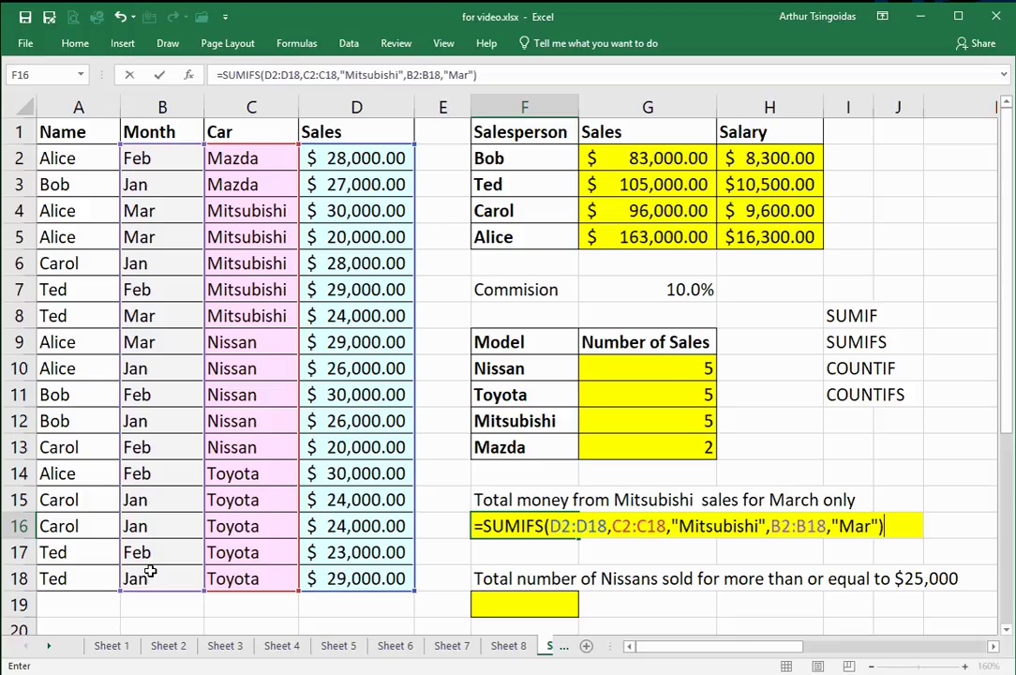
key("Return")
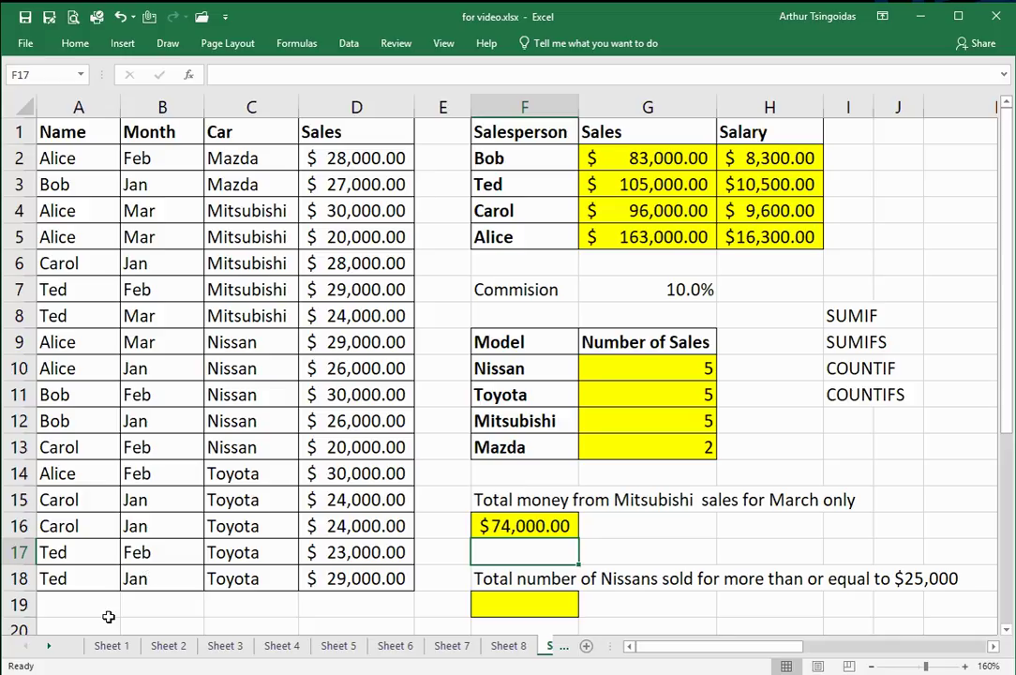
Step: In F19, start a COUNTIFS formula with first criteria range C2:C18 and criterion "Nissan"
left_click(523, 607)
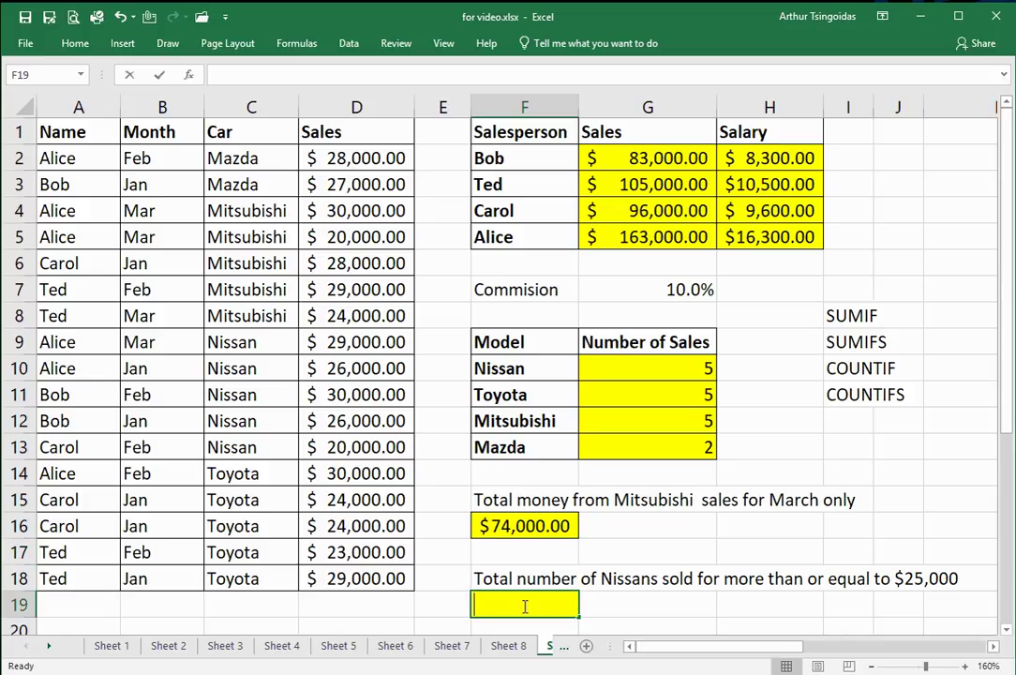
type("=C")
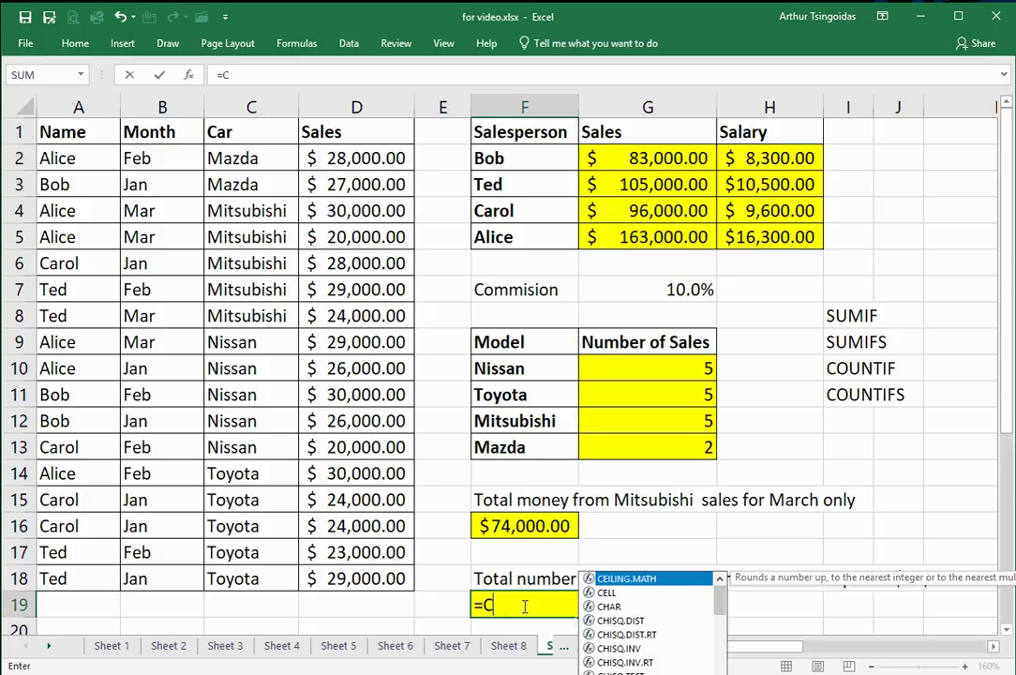
type("OUNTIFS")
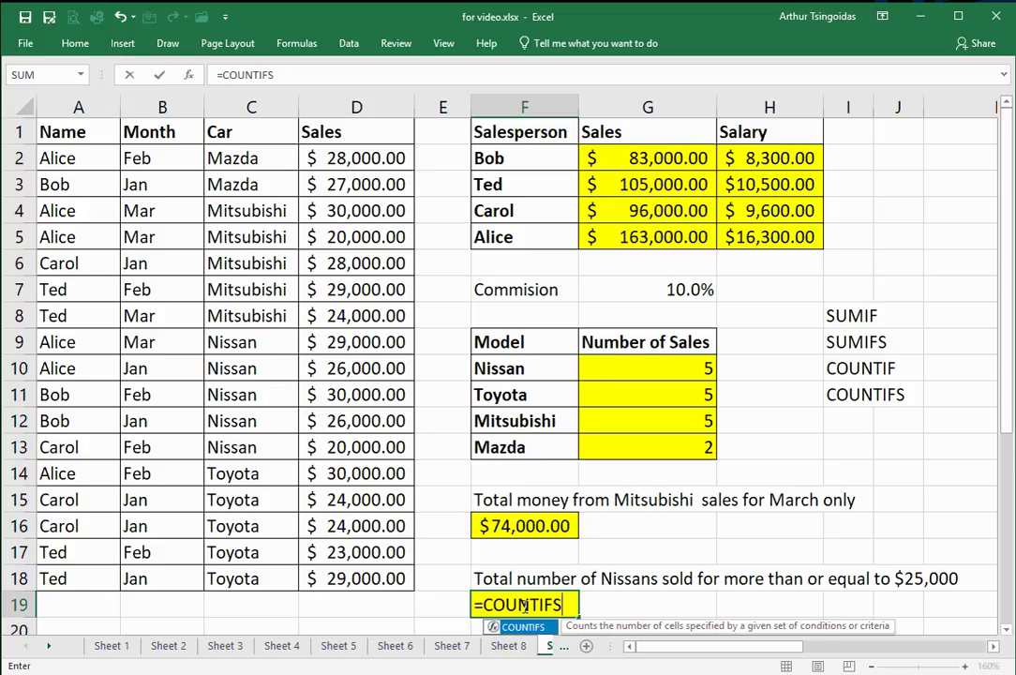
type("(")
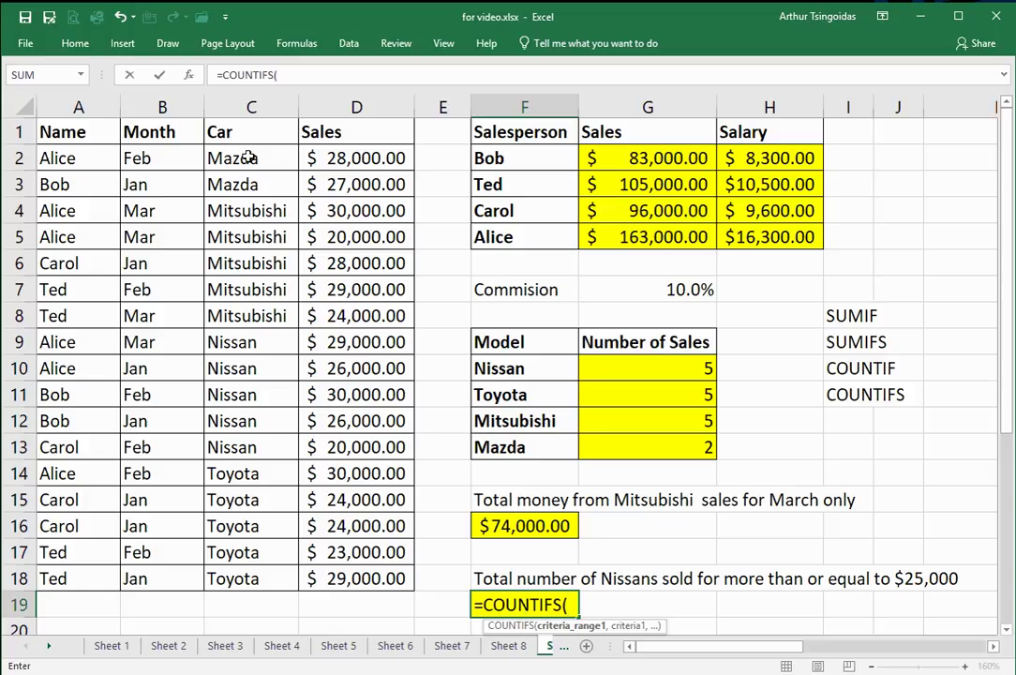
left_click_drag(243, 159, 222, 553)
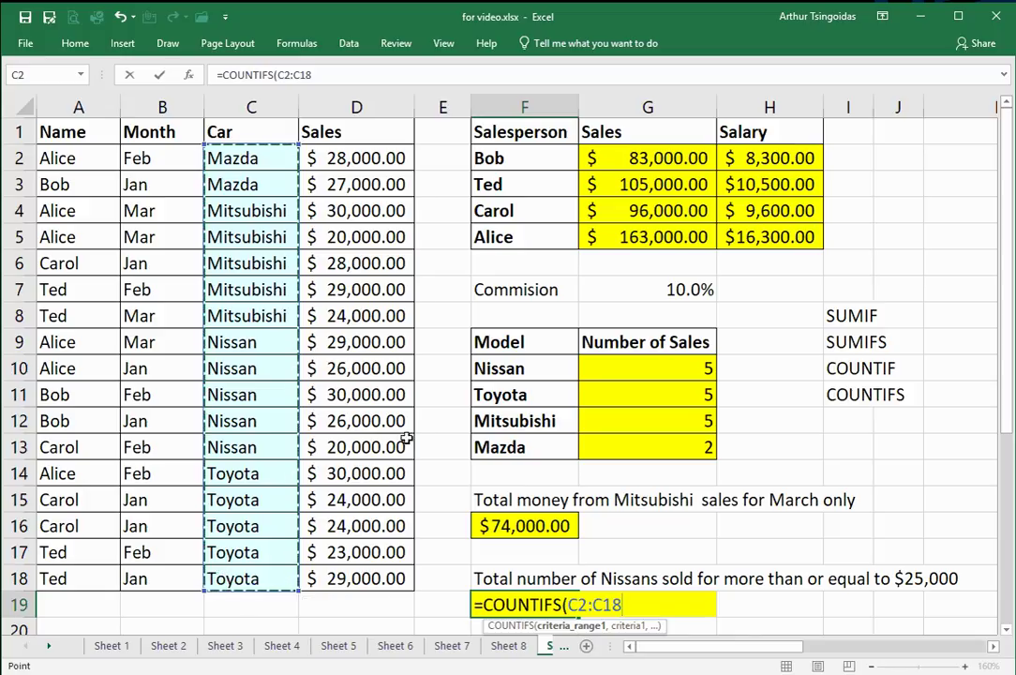
type(",\"")
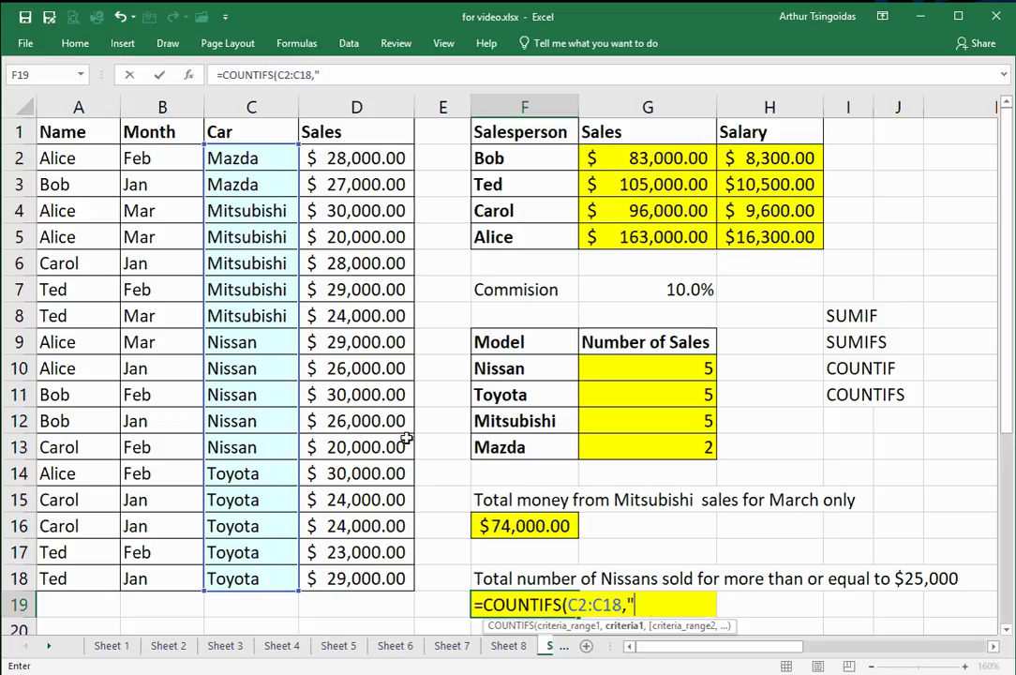
type("Nissan\"")
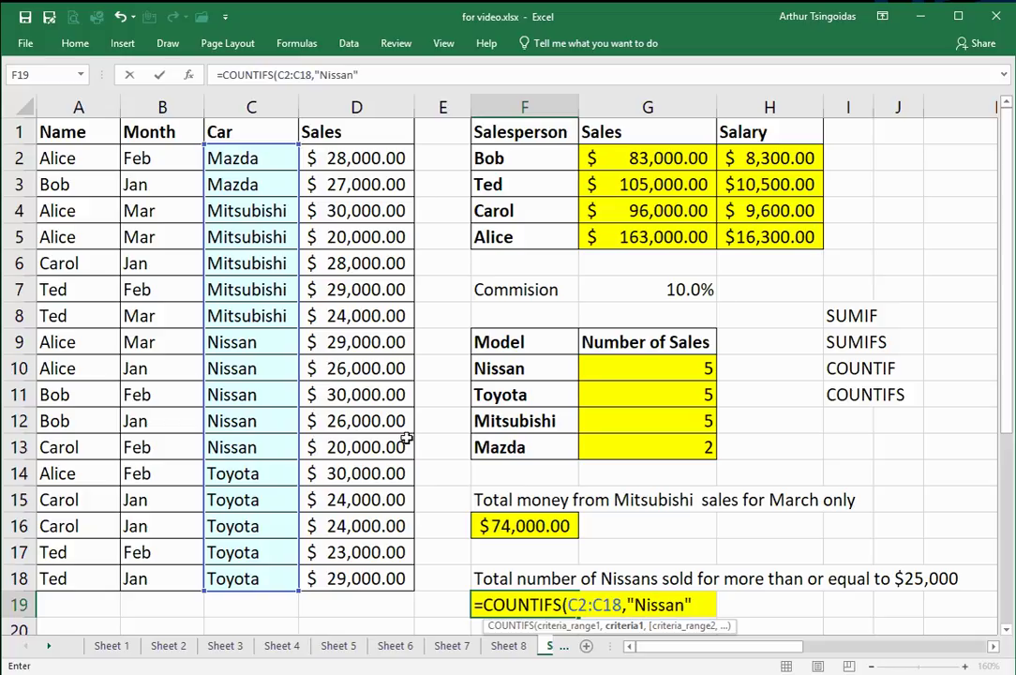
Step: Add the sales range D2:D18 with criterion ">=25000" to F19's COUNTIFS formula and commit it
type(",")
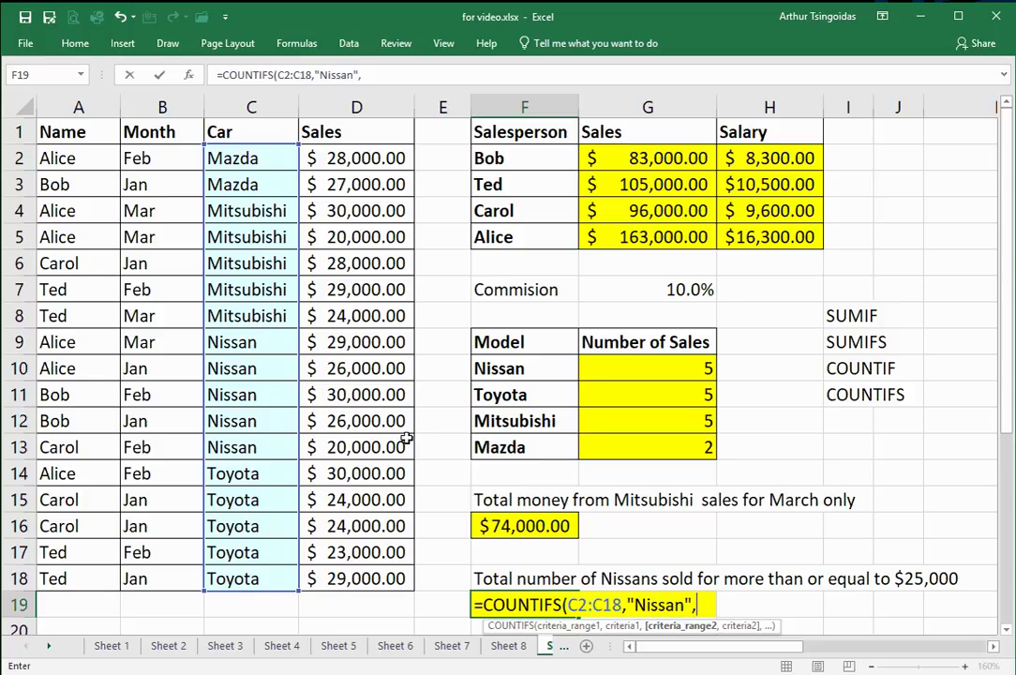
left_click_drag(352, 158, 382, 576)
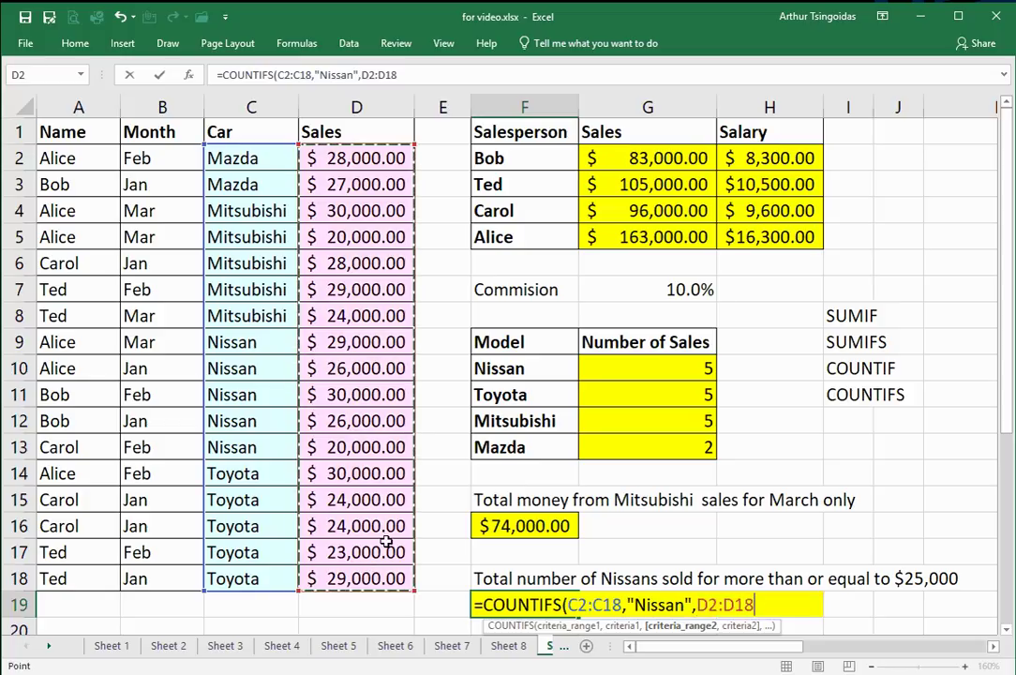
type(",")
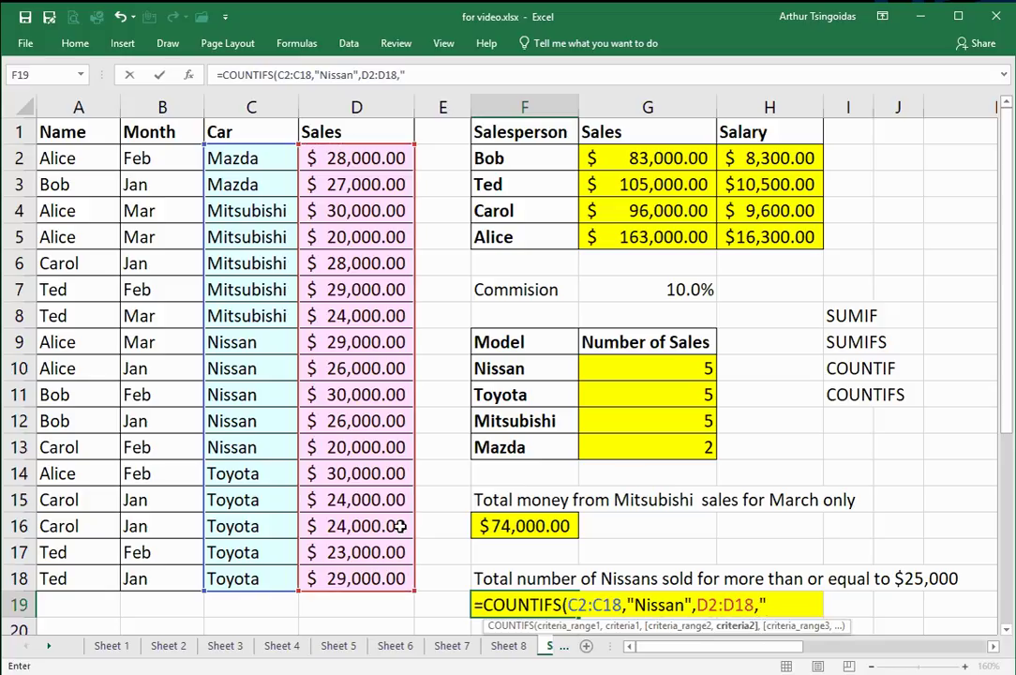
type("\">=25000")
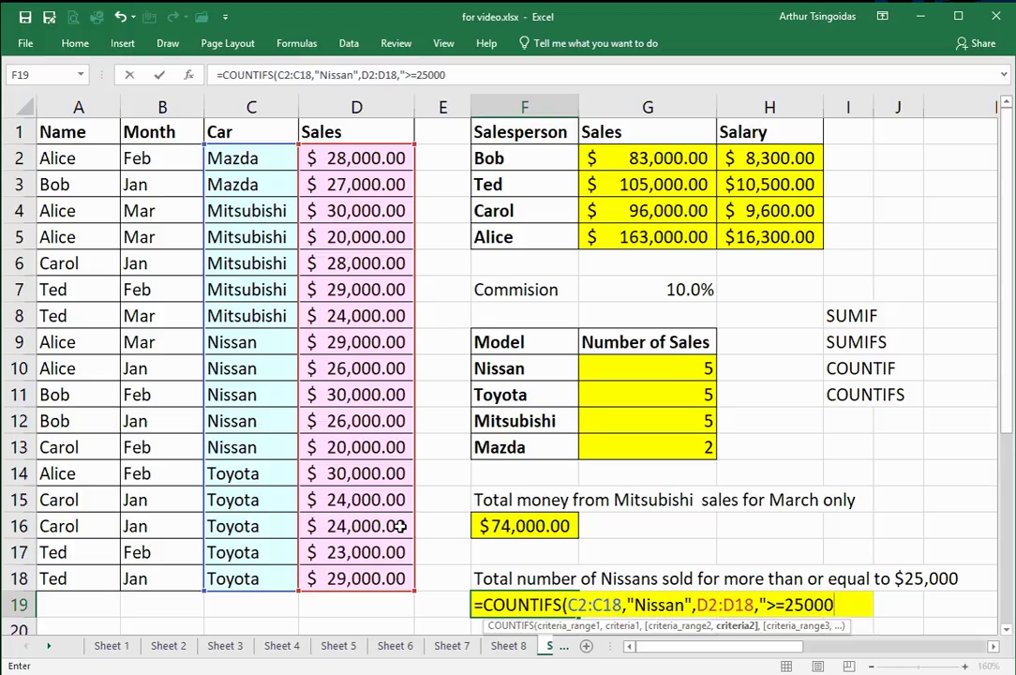
type("\")")
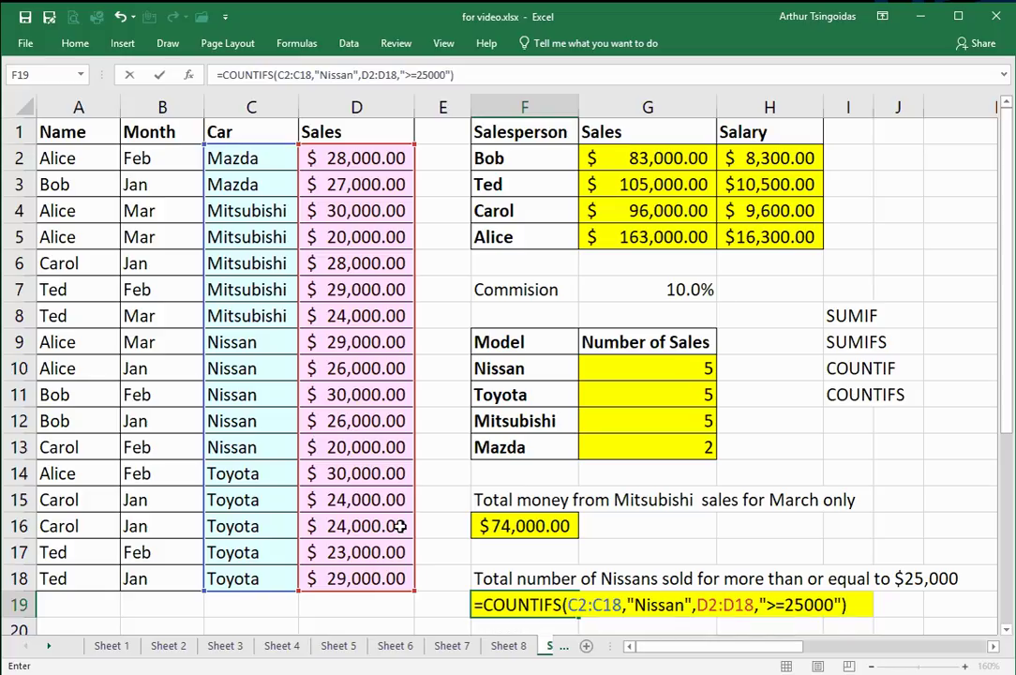
key("Return")
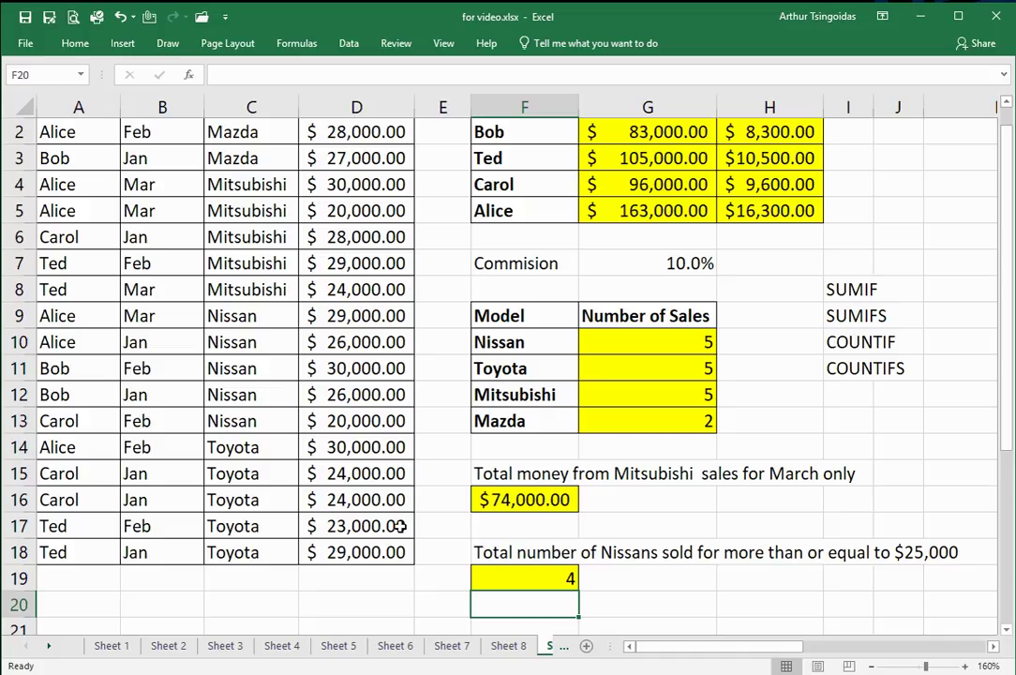
Step: Select the block of cells around the SUMIF, SUMIFS, COUNTIF and COUNTIFS list to review the functions covered
left_click(848, 506)
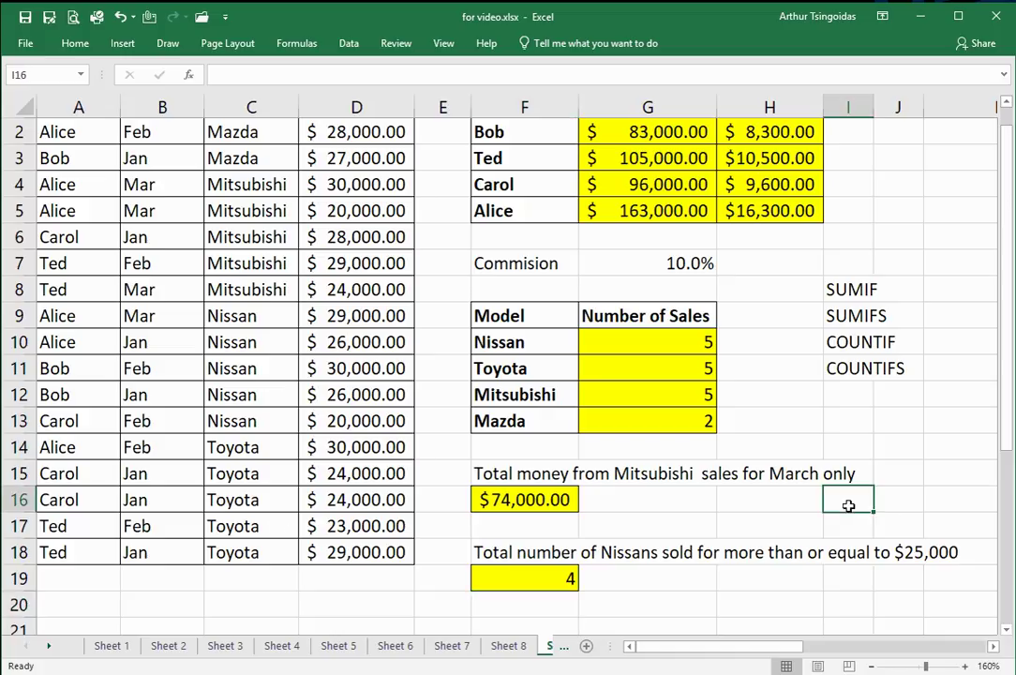
scroll(849, 505, "up", 1)
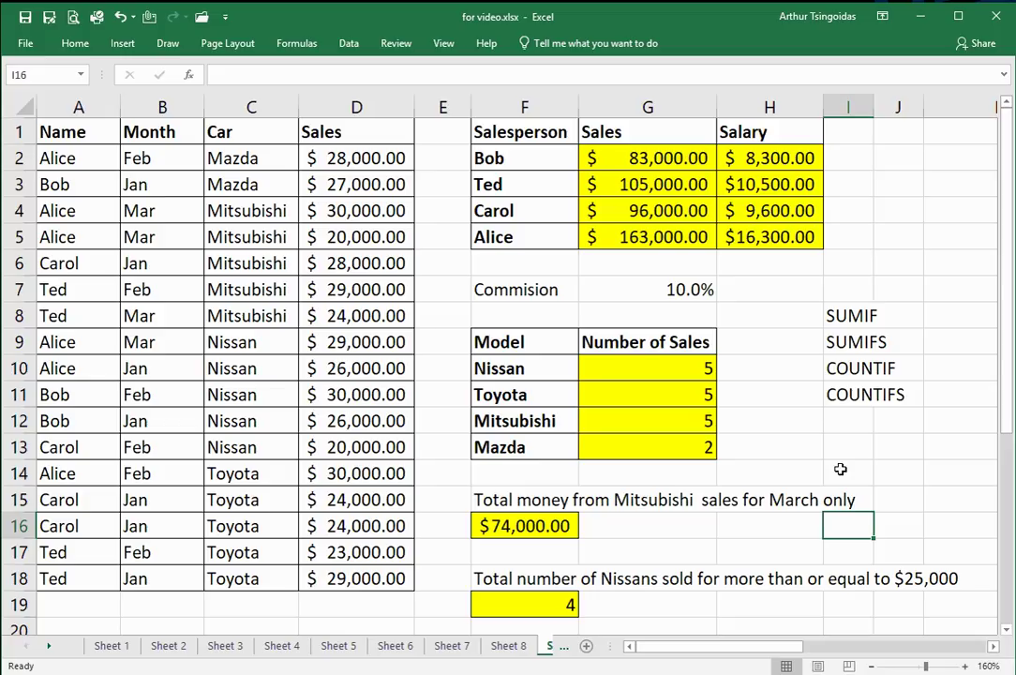
left_click_drag(790, 289, 933, 413)
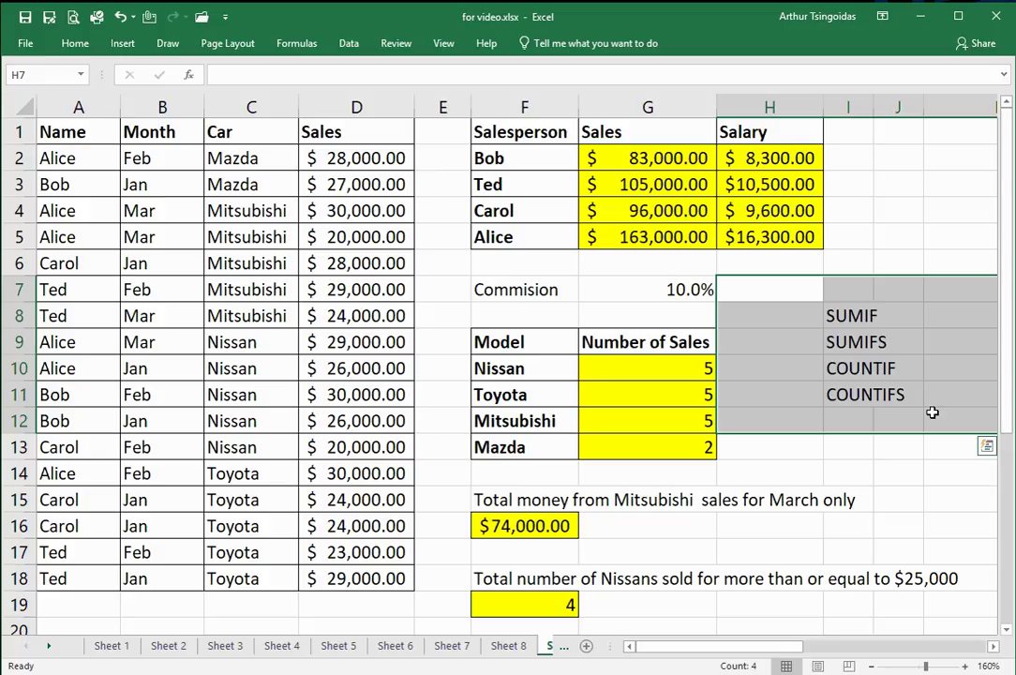